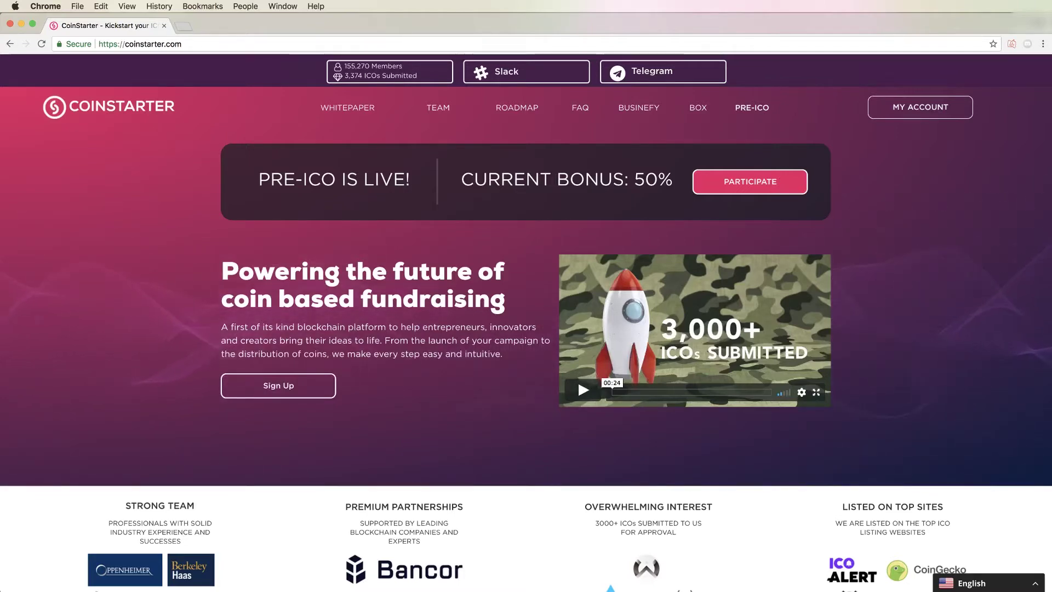
# - Open myetherwallet.com in a new Chrome tab
pyautogui.click(183, 27)
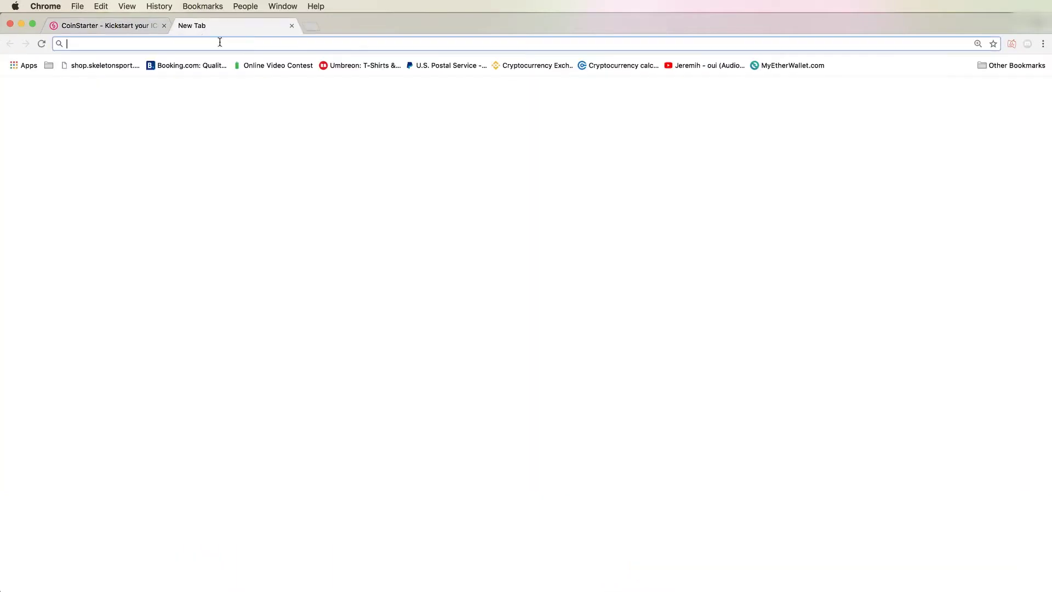
pyautogui.write('my')
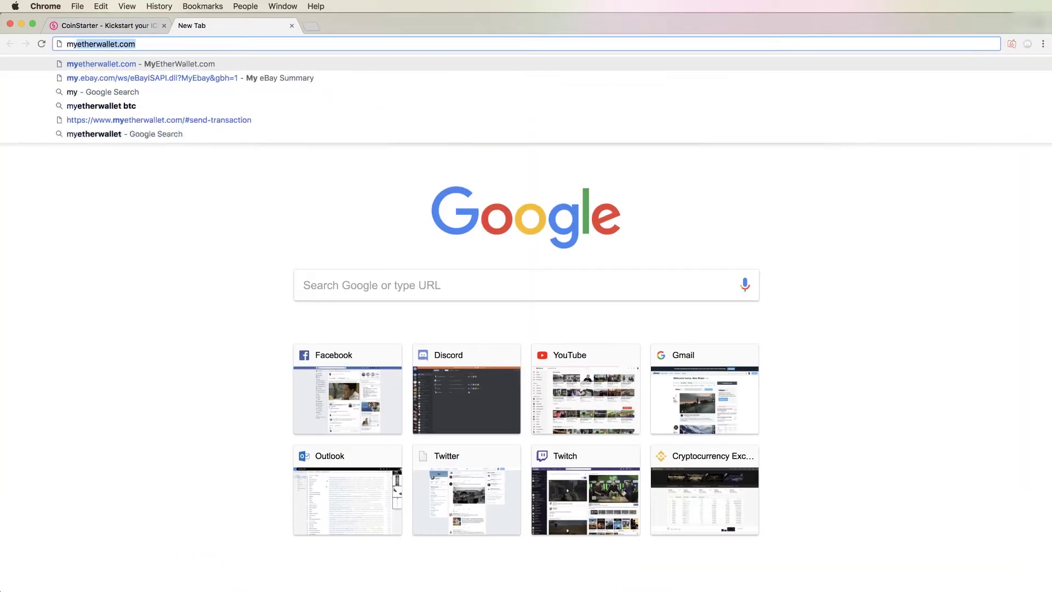
pyautogui.write('etherwallet.com')
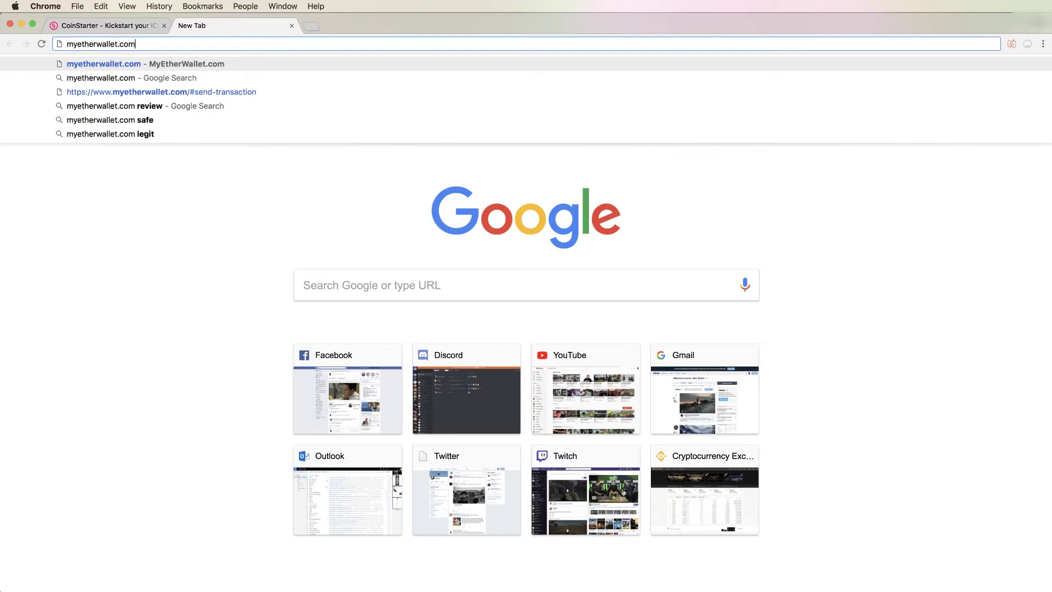
pyautogui.press('Return')
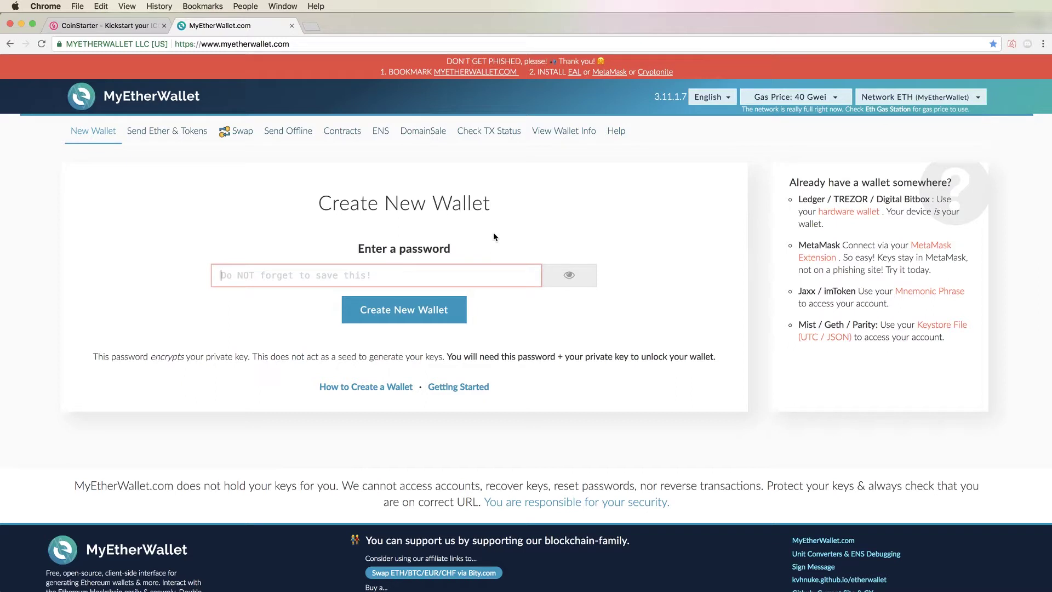
# - Create a wallet protected by a chosen password, download its keystore file, and continue to the private-key backup
pyautogui.click(405, 313)
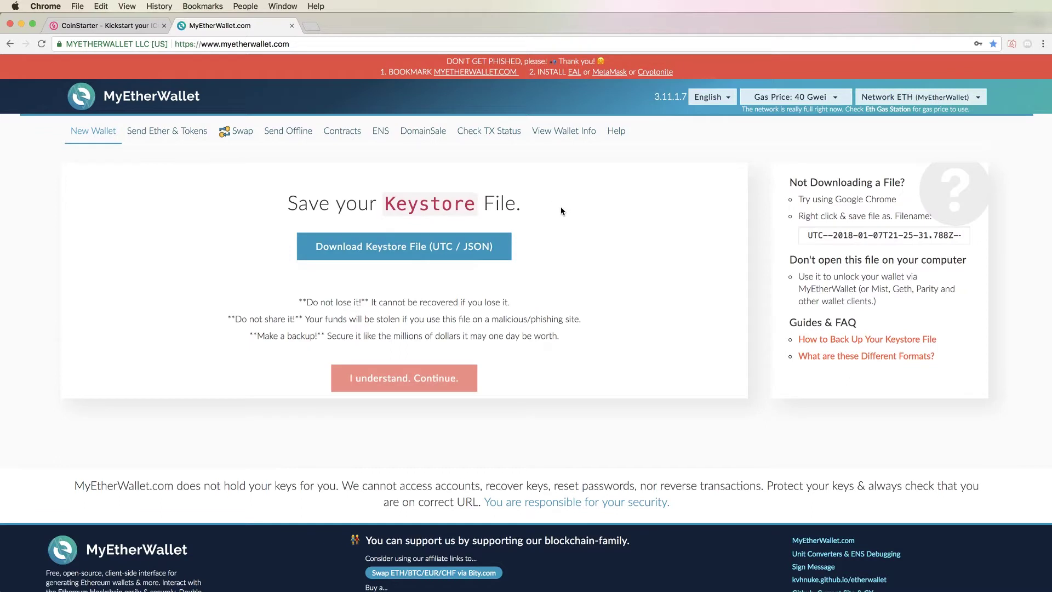
pyautogui.click(496, 248)
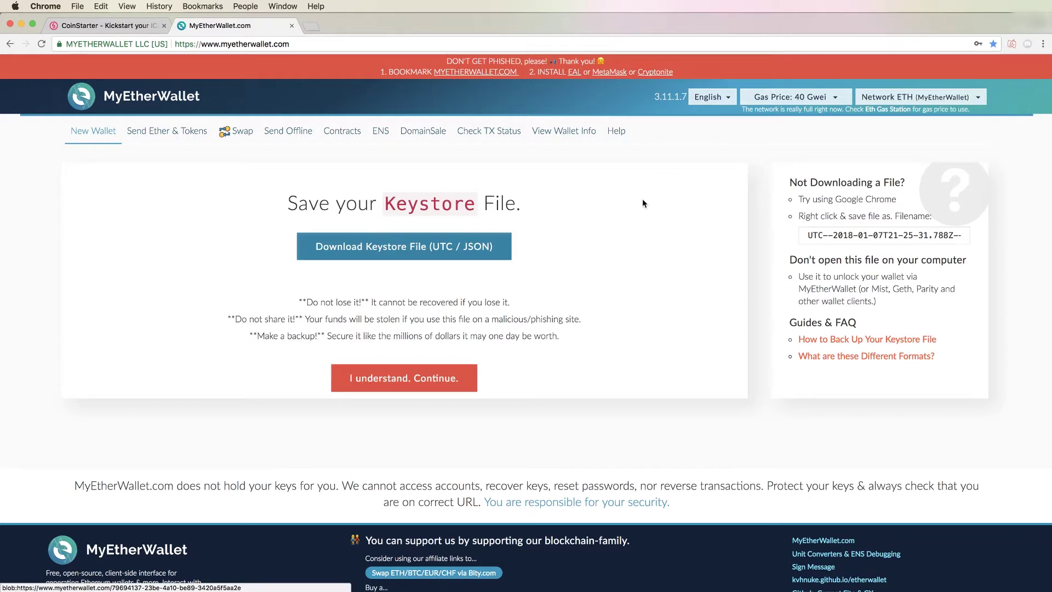
pyautogui.click(474, 379)
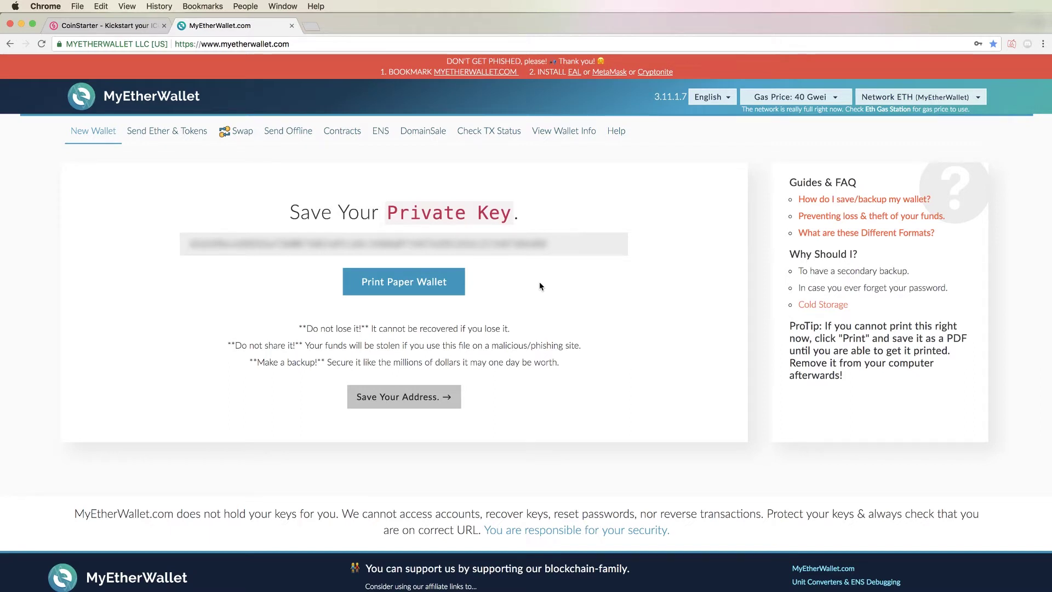
# - Dismiss the paper-wallet print preview and go to Send Ether & Tokens
pyautogui.click(378, 279)
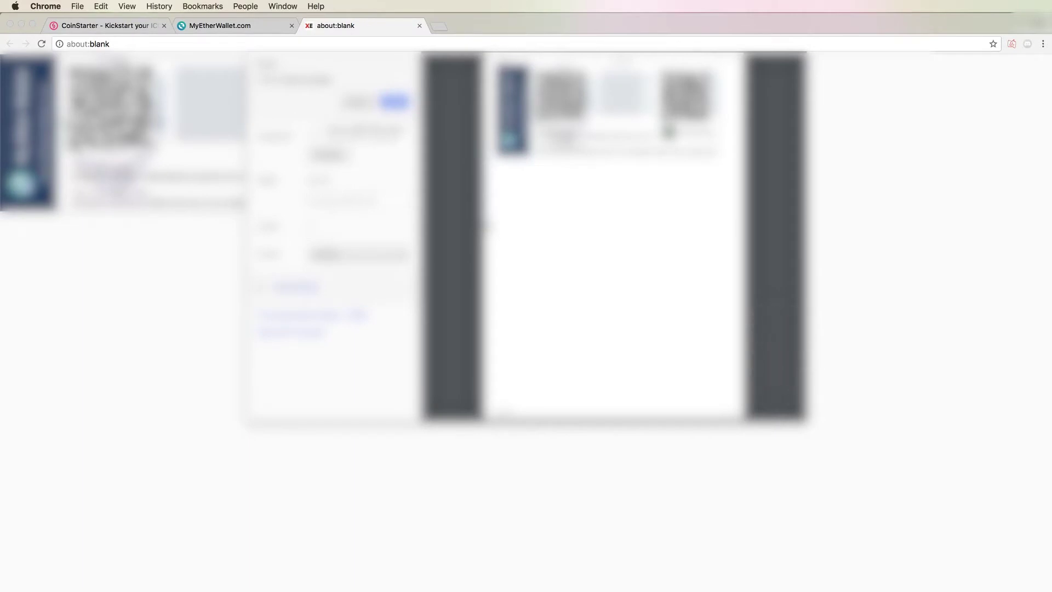
pyautogui.press('Escape')
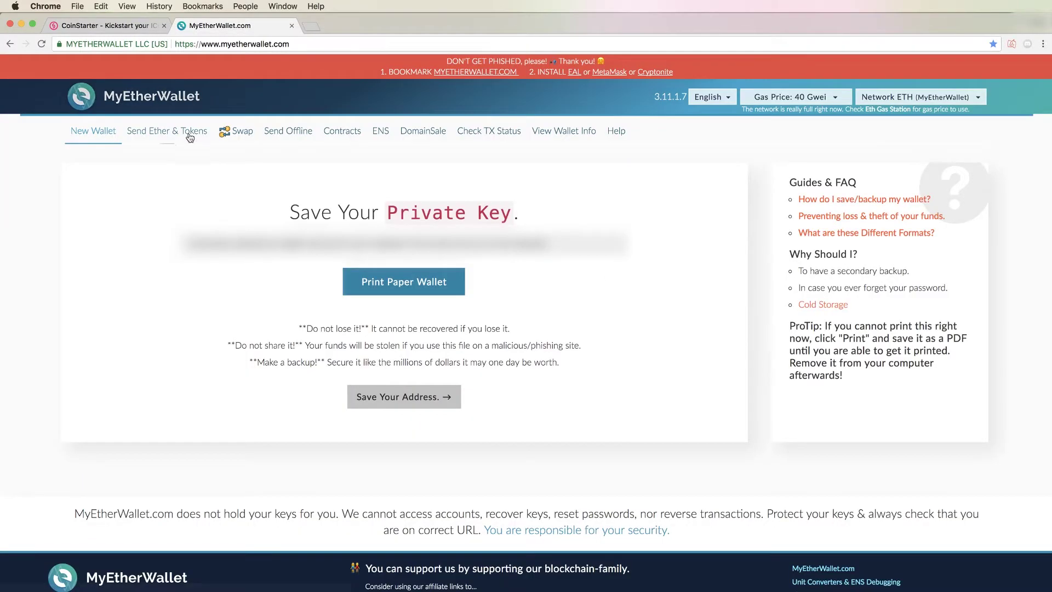
pyautogui.click(189, 135)
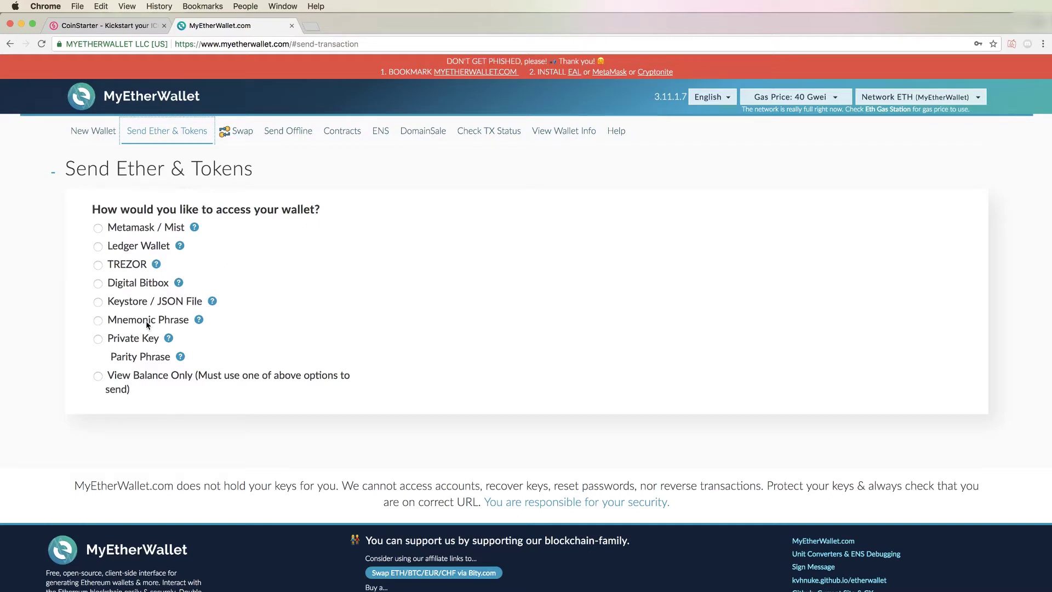
# - Unlock the new wallet with its pasted private key, revealing a 0 ETH balance
pyautogui.click(98, 340)
pyautogui.click(472, 250)
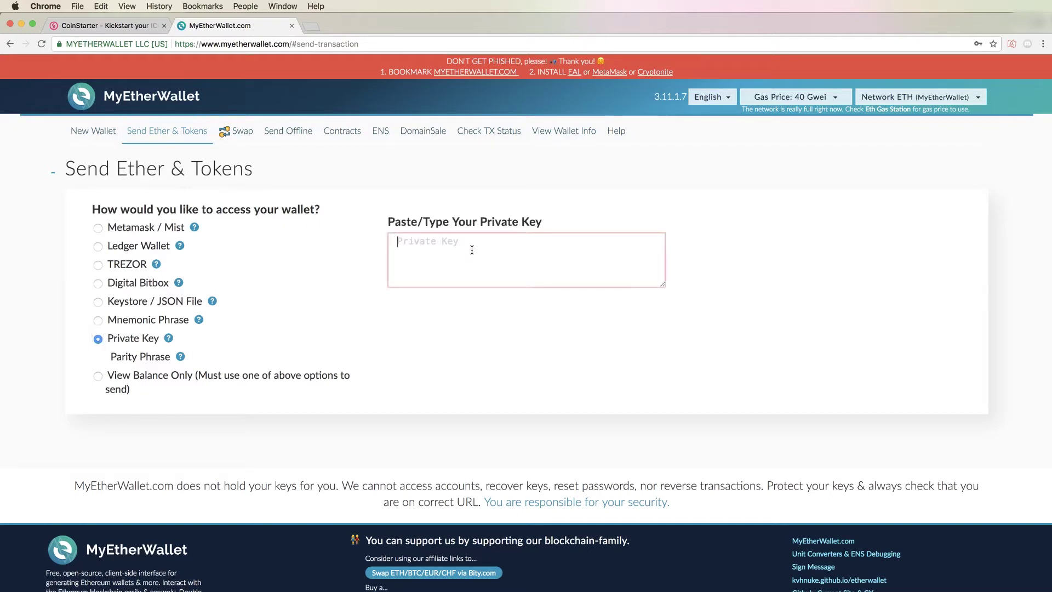
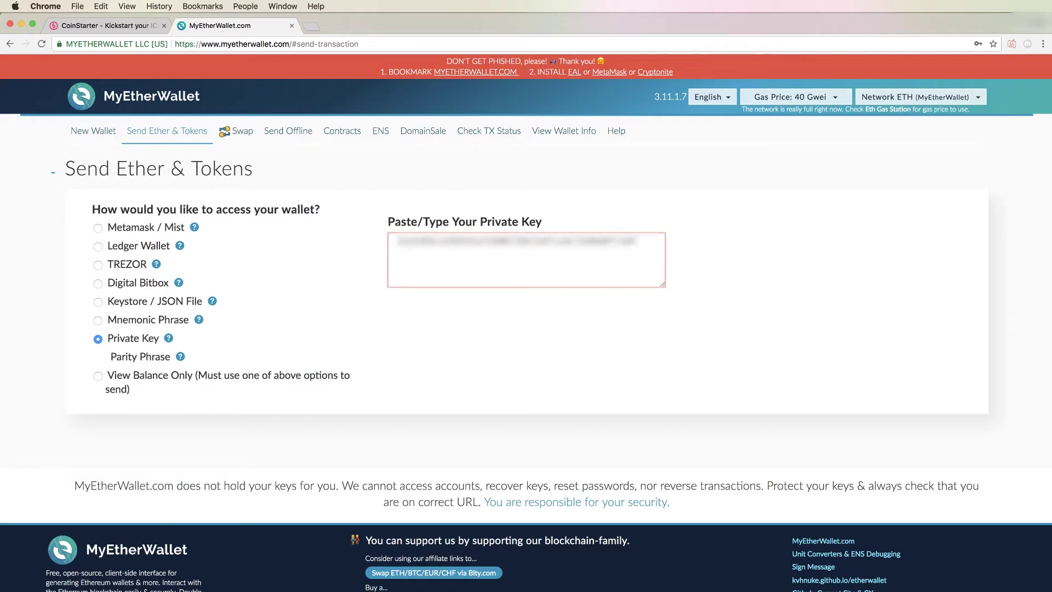
pyautogui.press('Return')
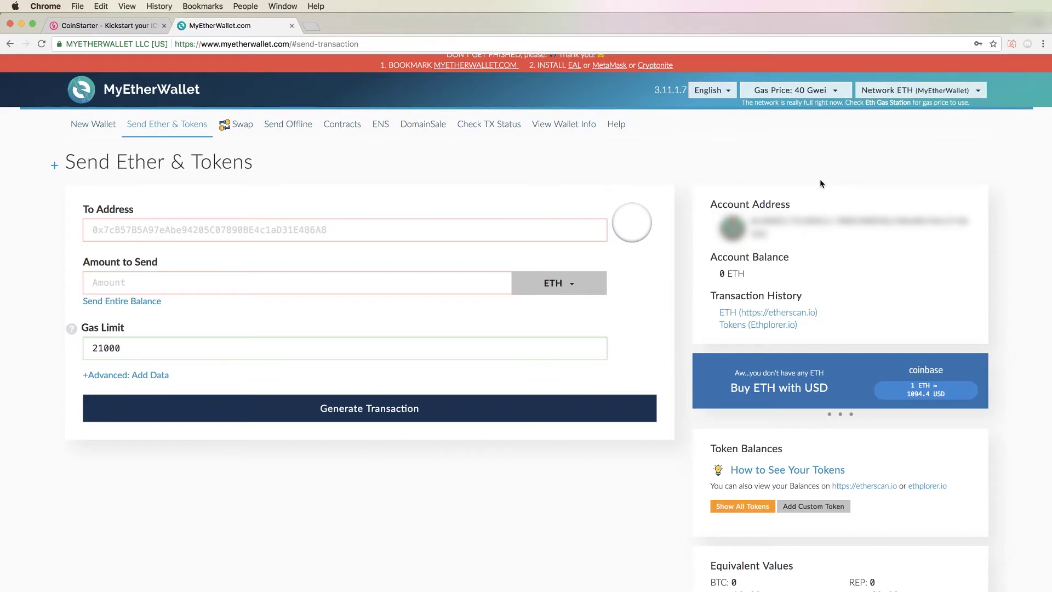
# - Open the Coinbase dashboard at coinbase.com in a new tab
pyautogui.click(311, 26)
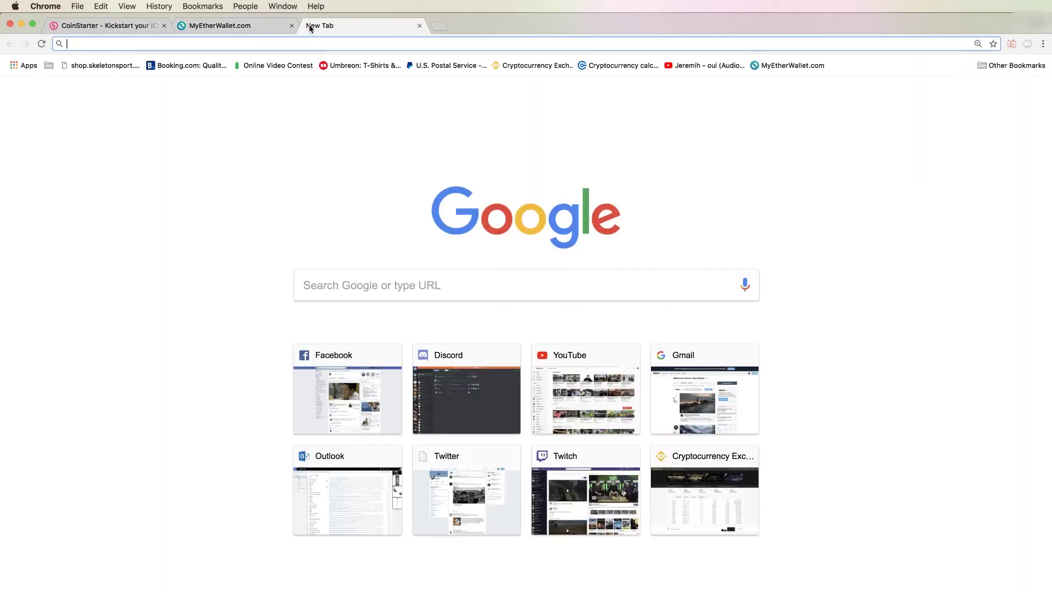
pyautogui.write('coinbase.com/dashboard')
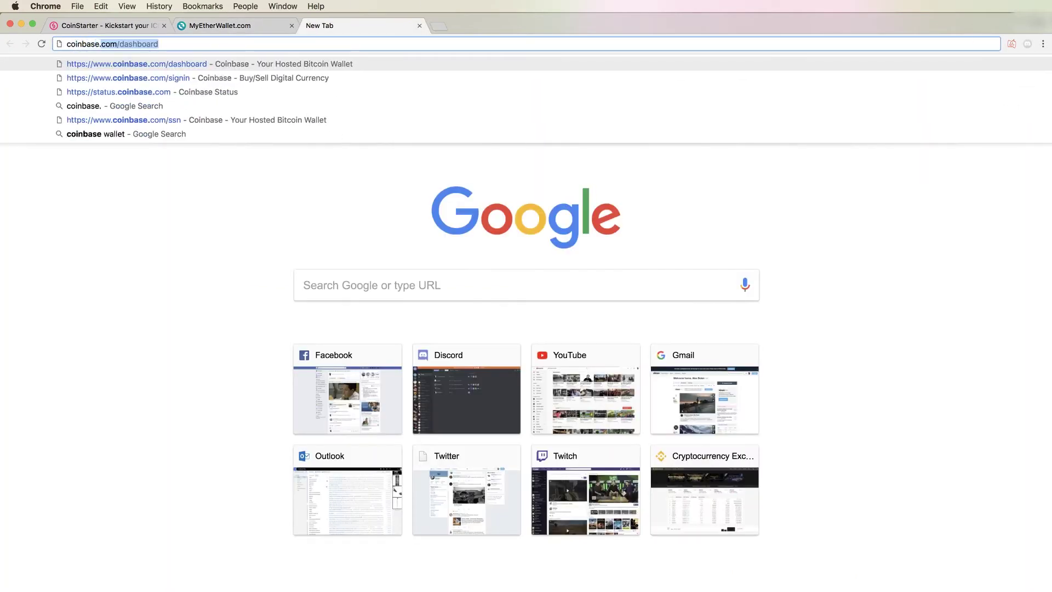
pyautogui.press('Return')
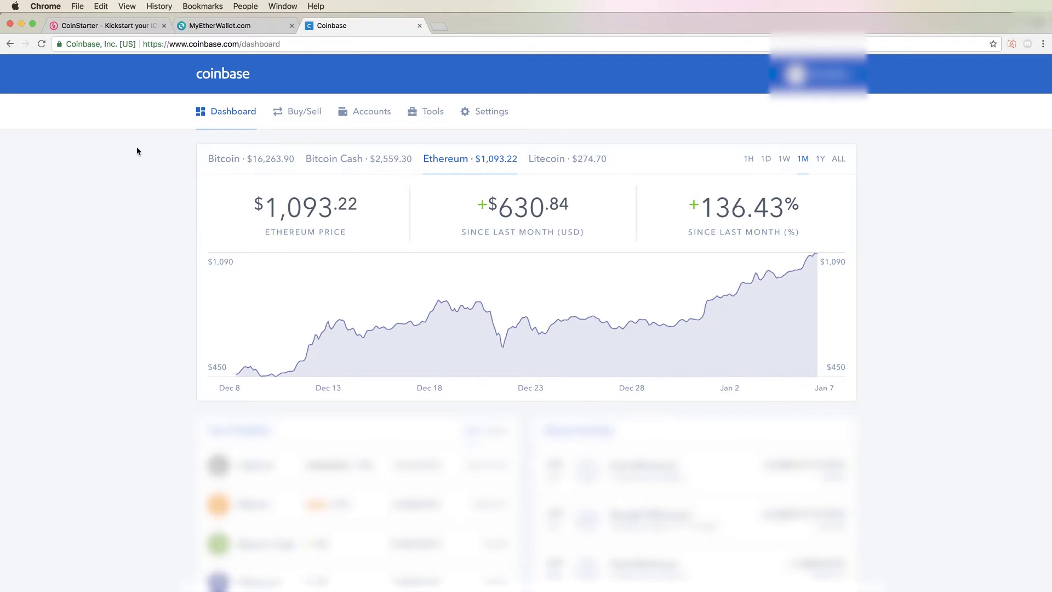
# - Buy $10 of Ethereum (0.0082 ETH) with a card into the ETH Wallet
pyautogui.click(299, 111)
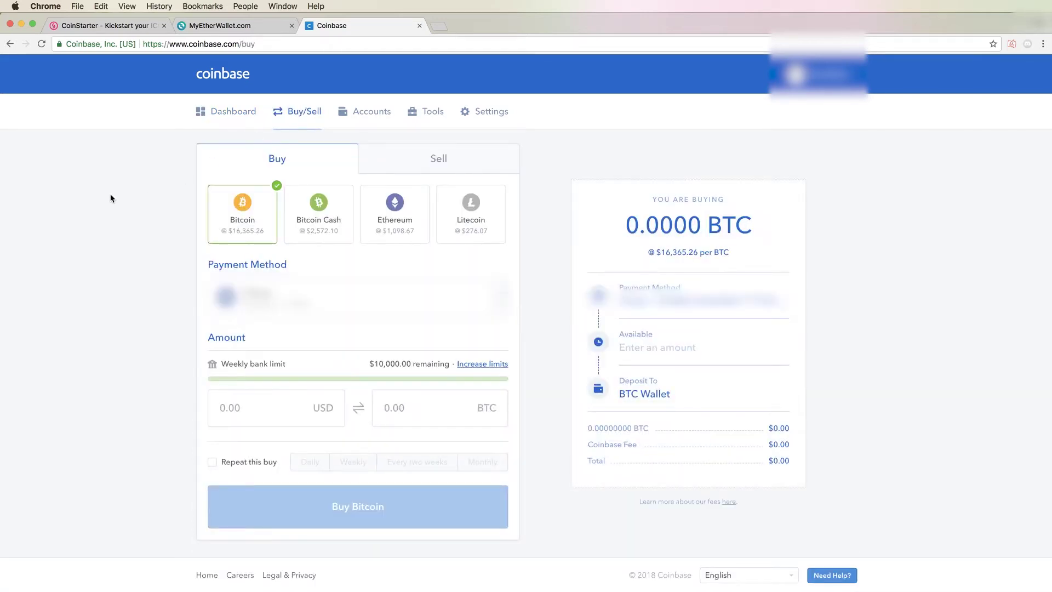
pyautogui.click(408, 219)
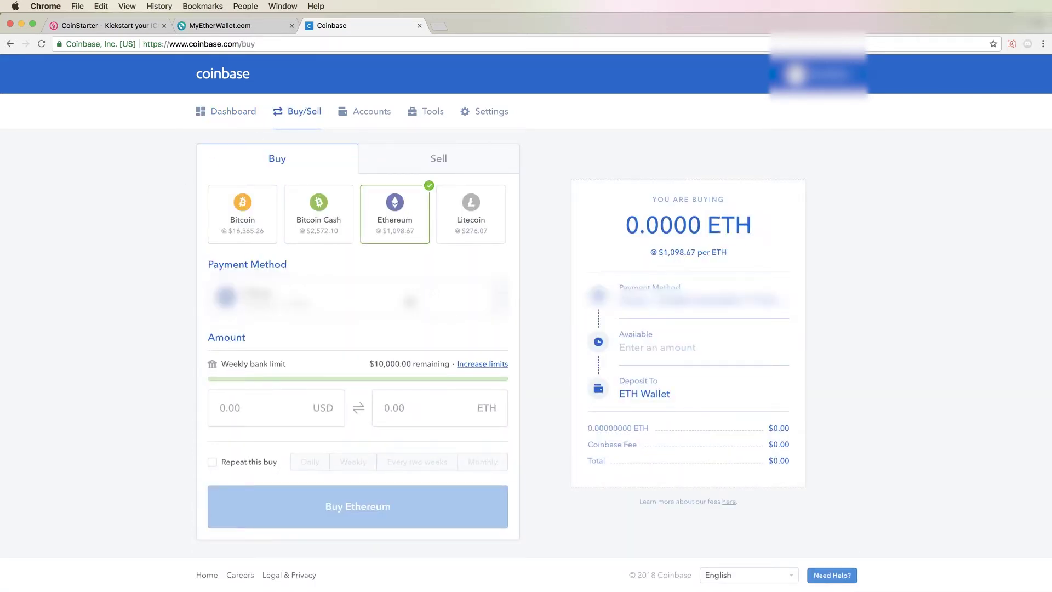
pyautogui.click(356, 296)
pyautogui.click(340, 337)
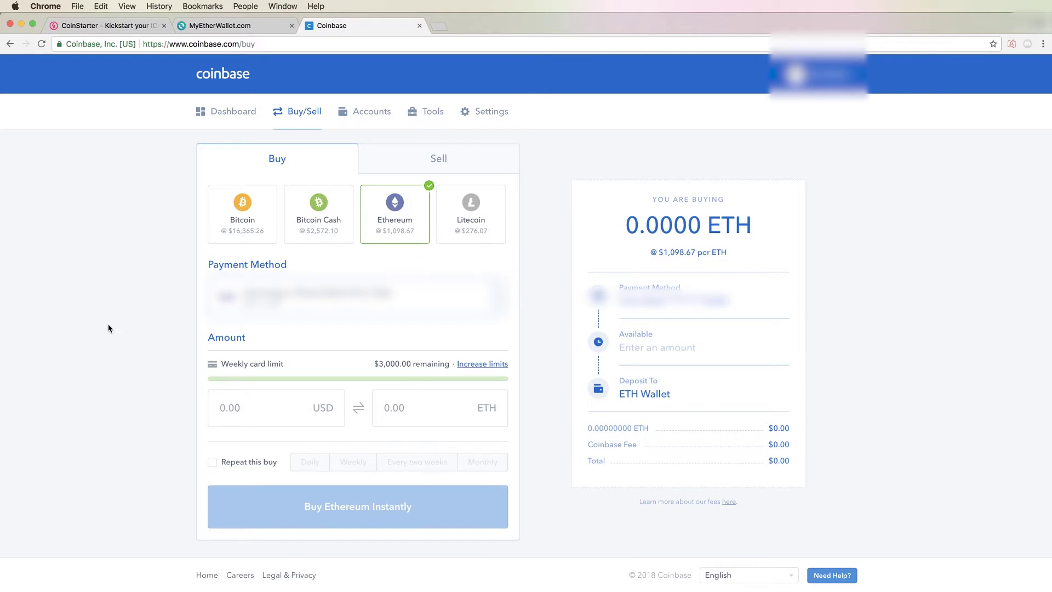
pyautogui.click(291, 411)
pyautogui.write('10')
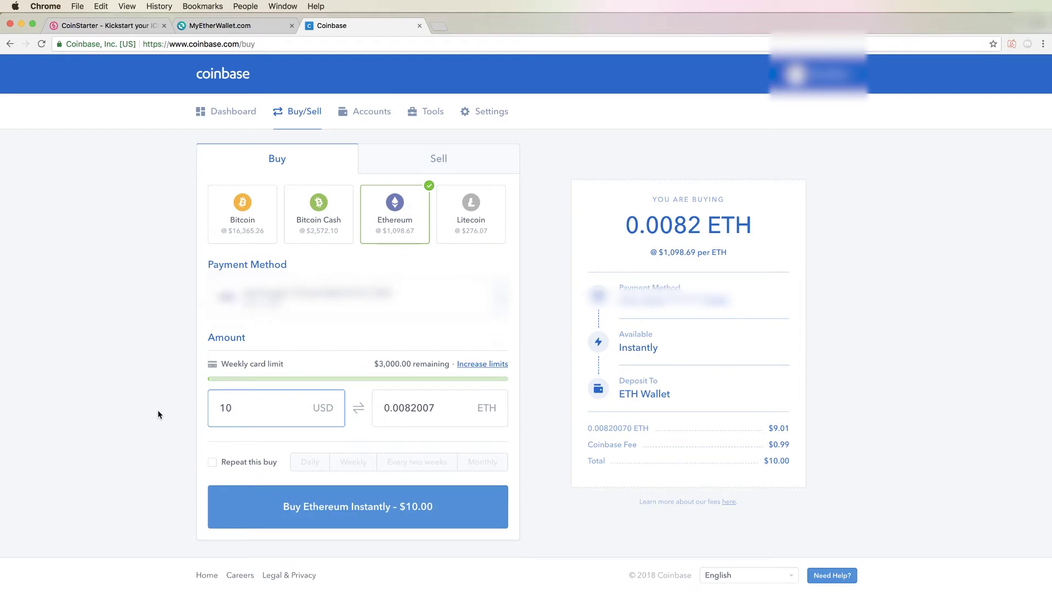
pyautogui.click(354, 508)
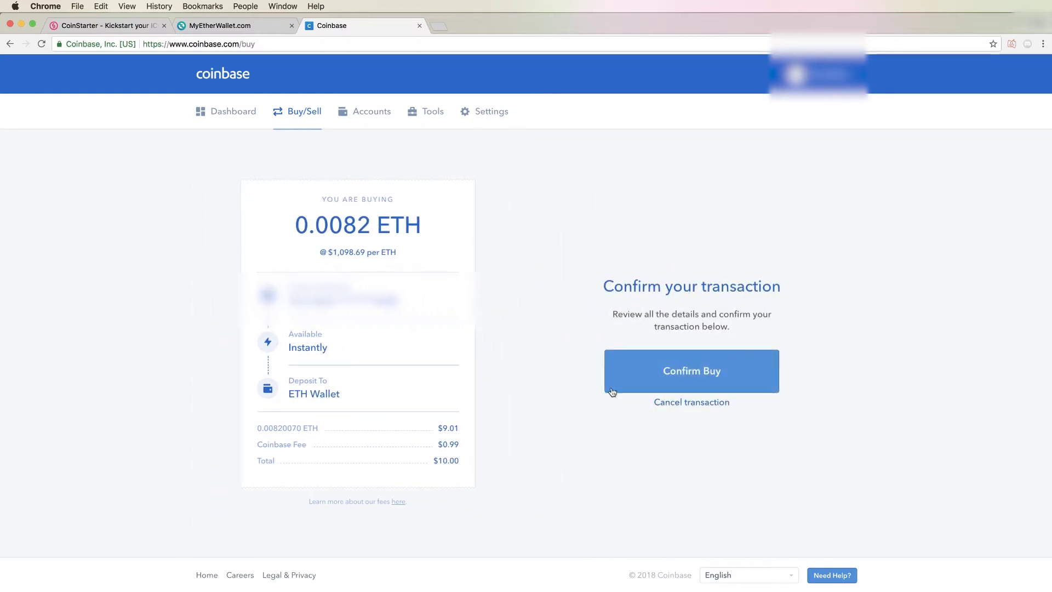
pyautogui.click(632, 380)
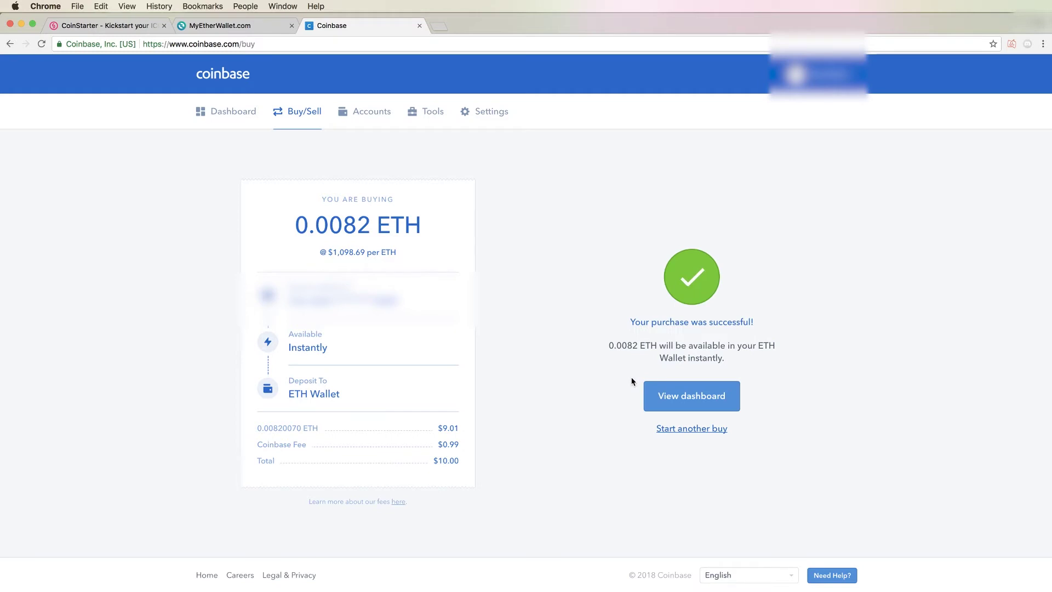
# - View the Coinbase accounts list and copy the MyEtherWallet account address
pyautogui.click(696, 396)
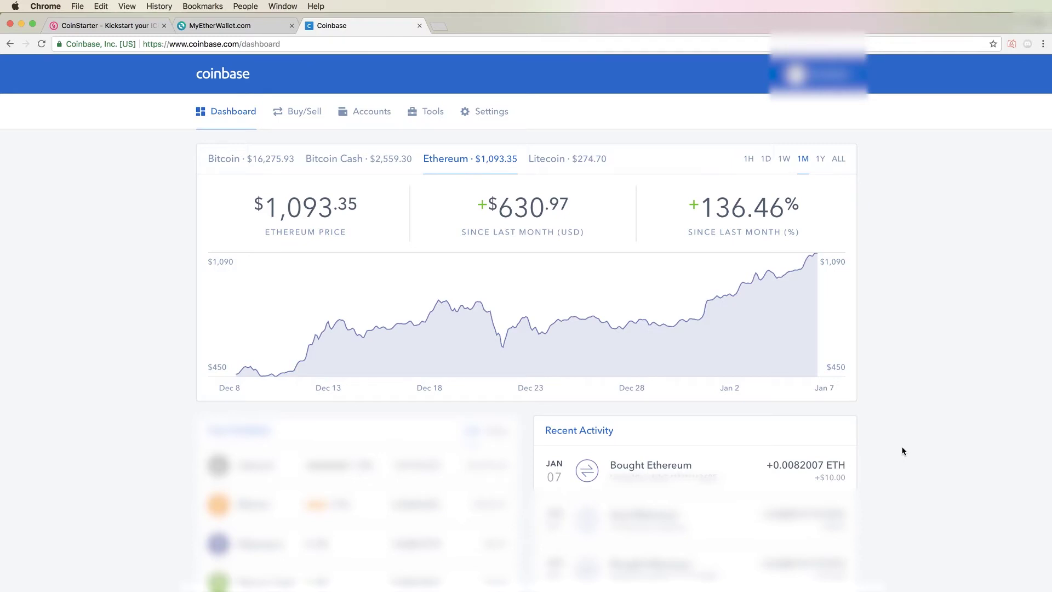
pyautogui.click(365, 121)
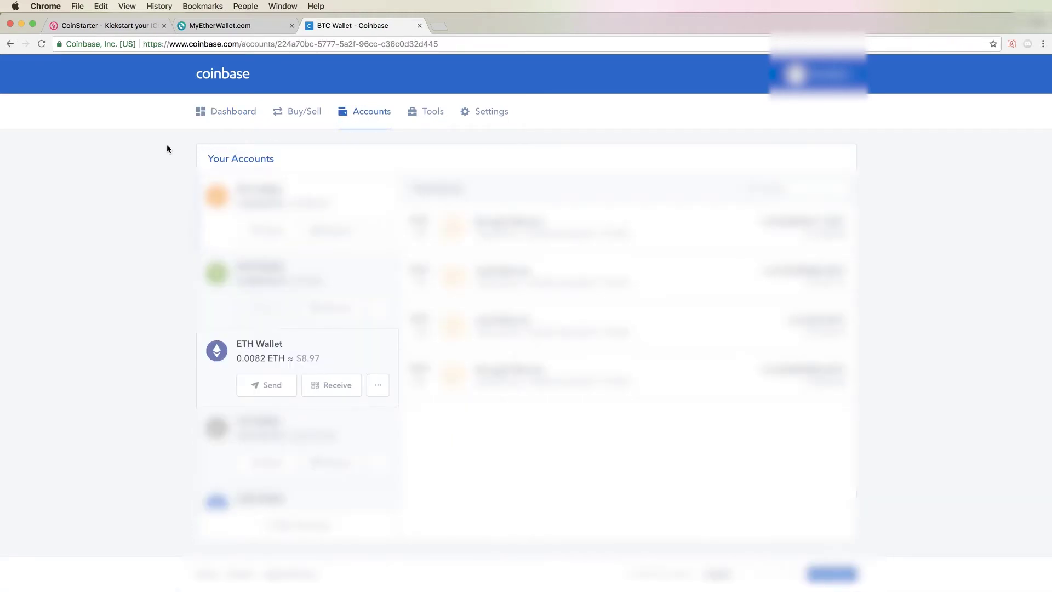
pyautogui.click(241, 25)
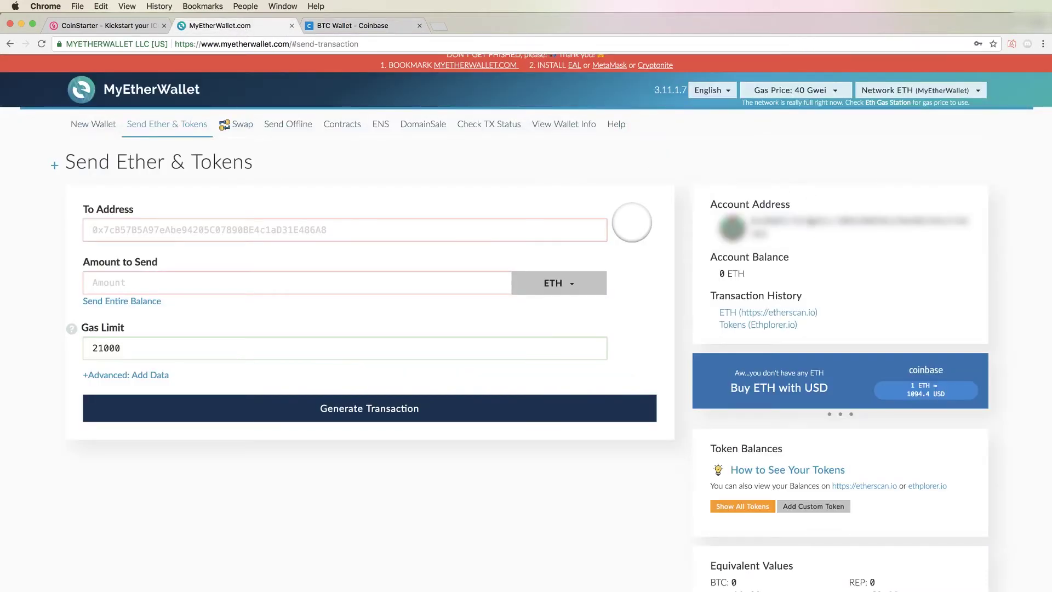
pyautogui.doubleClick(763, 231)
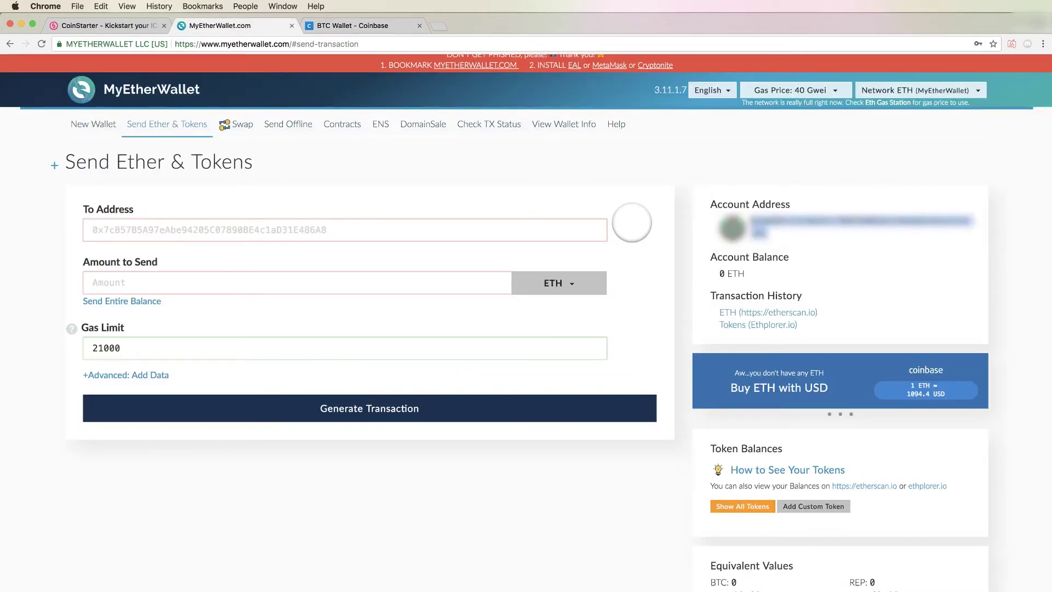
pyautogui.press('super+c')
pyautogui.click(351, 27)
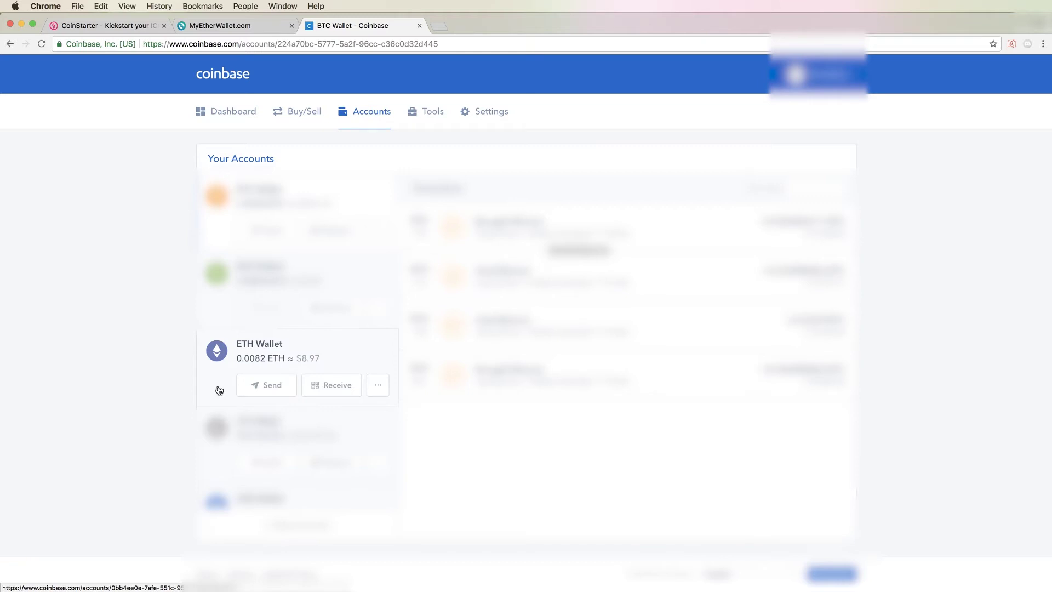
# - Send the maximum 0.0066257 ETH to the pasted MyEtherWallet address, confirming with the SMS code
pyautogui.click(278, 386)
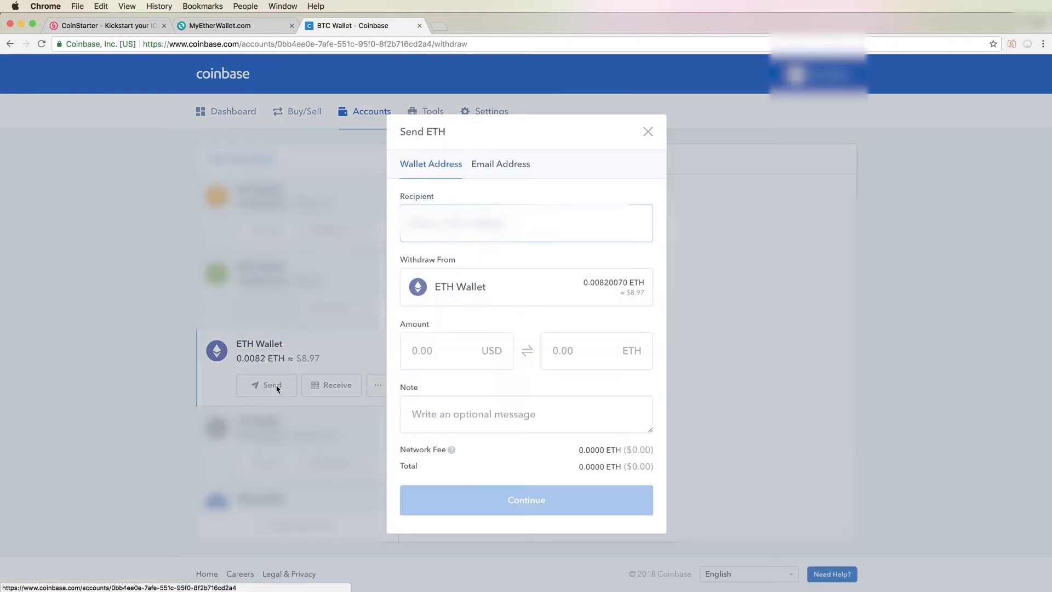
pyautogui.press('super+v')
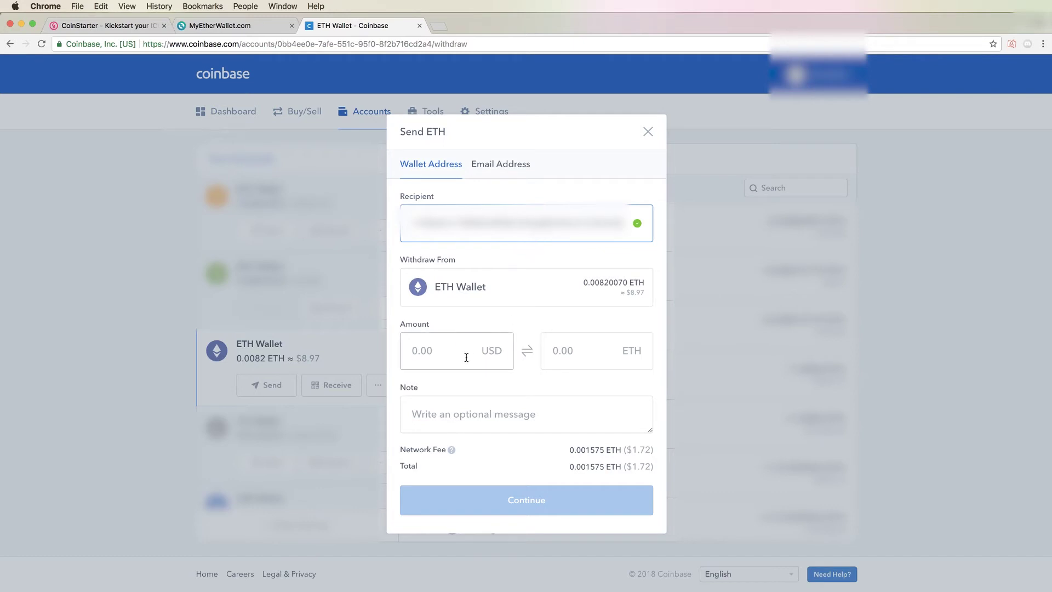
pyautogui.click(466, 358)
pyautogui.click(466, 358)
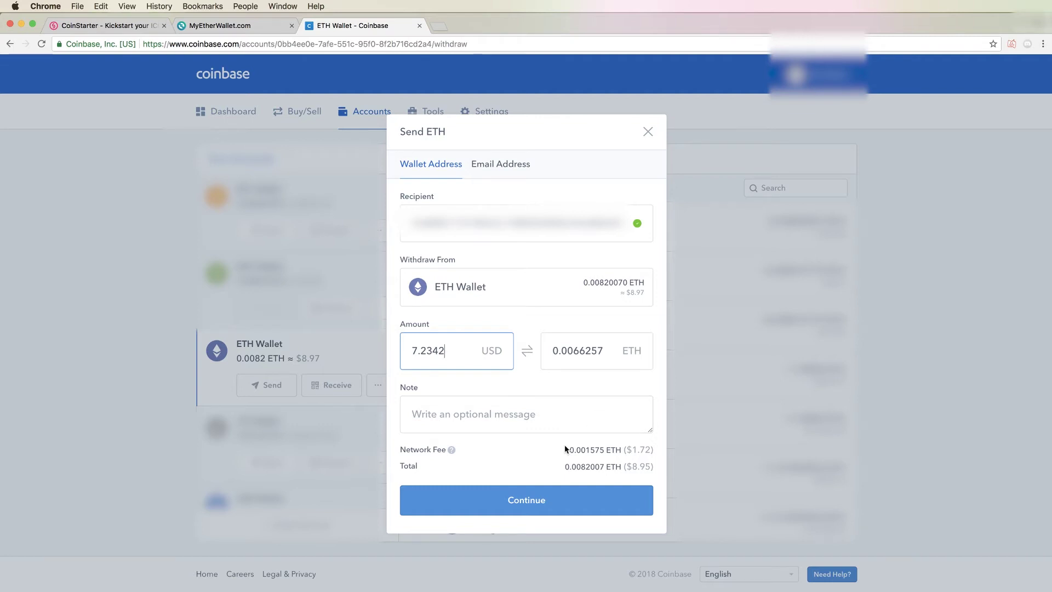
pyautogui.click(551, 503)
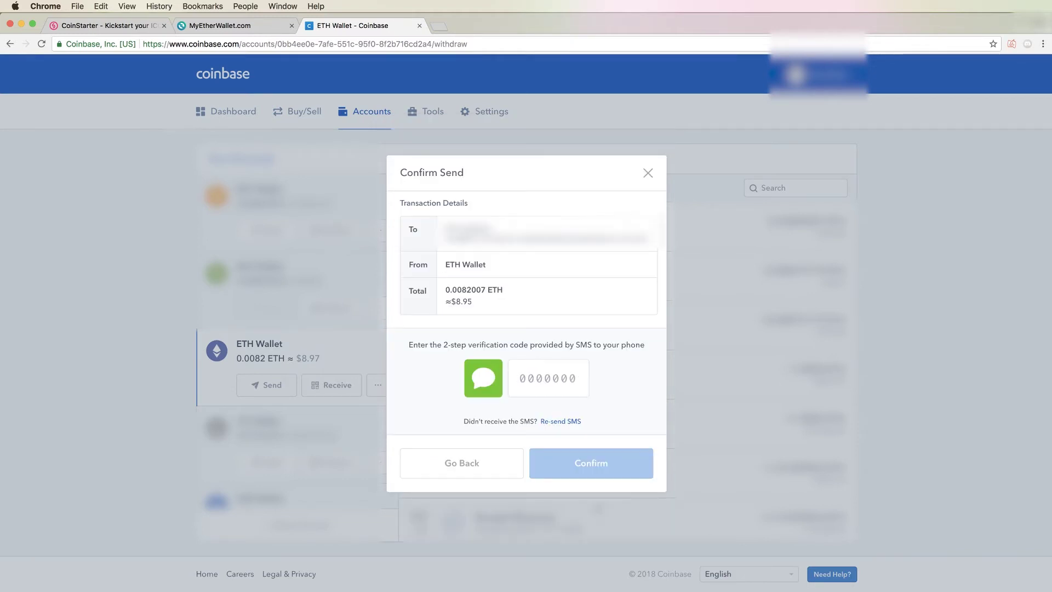
pyautogui.click(567, 374)
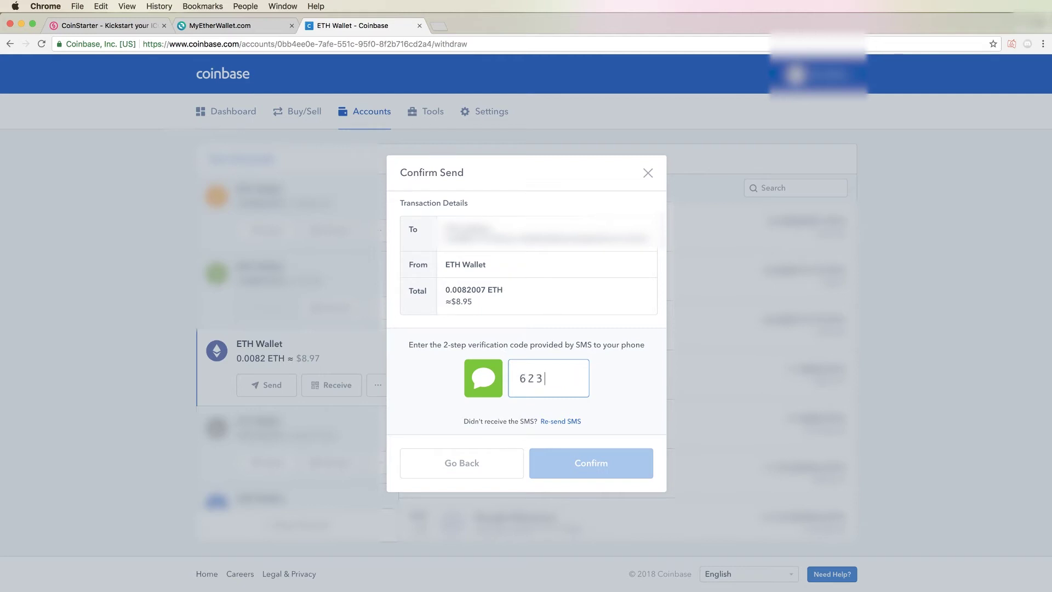
pyautogui.click(612, 471)
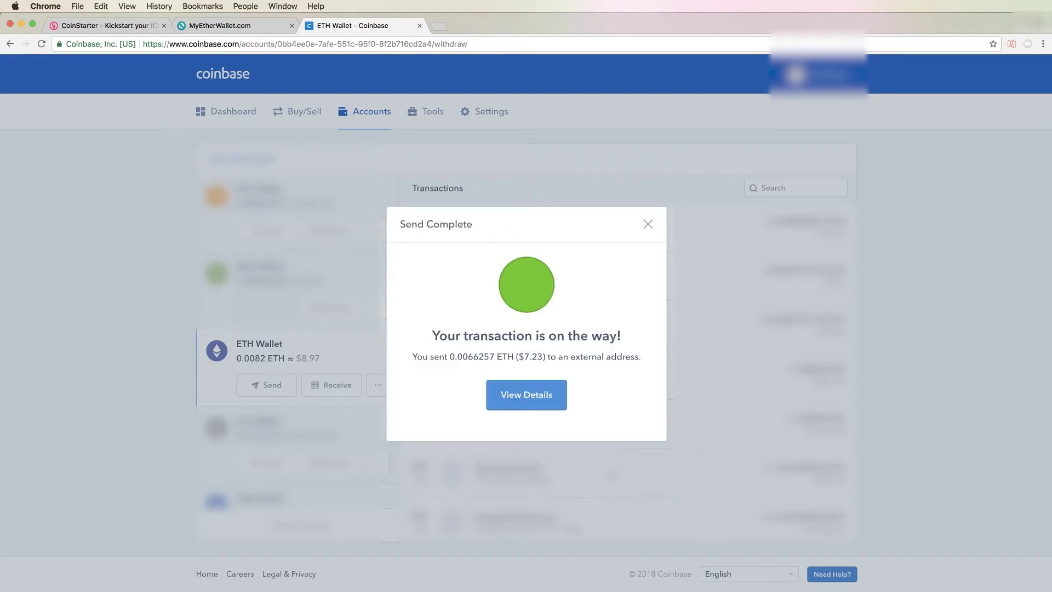
# - Close Send Complete, reload, and inspect the pending Sent Ethereum transaction details
pyautogui.click(612, 475)
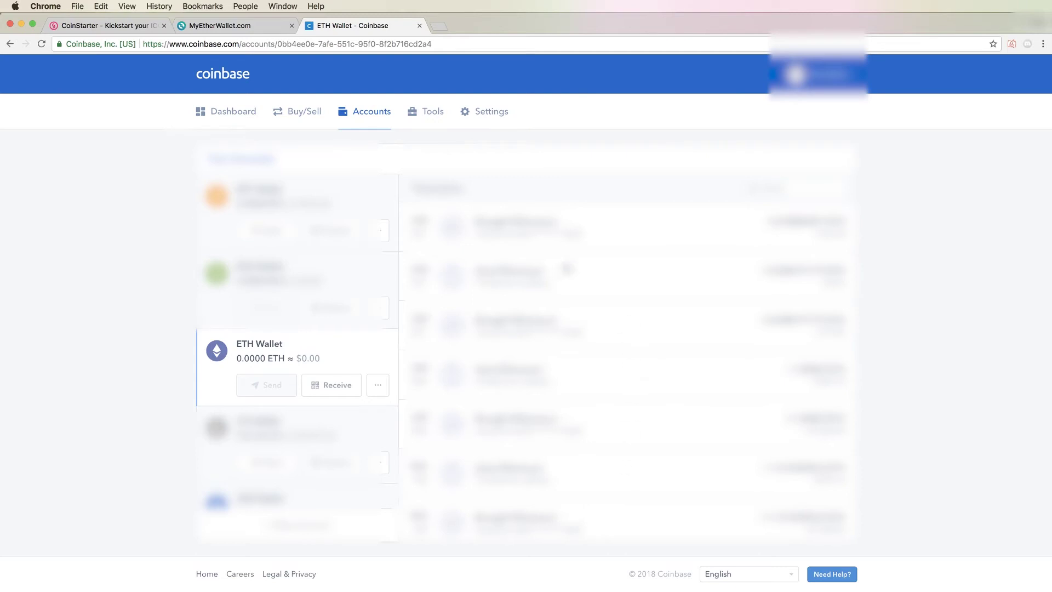
pyautogui.click(41, 44)
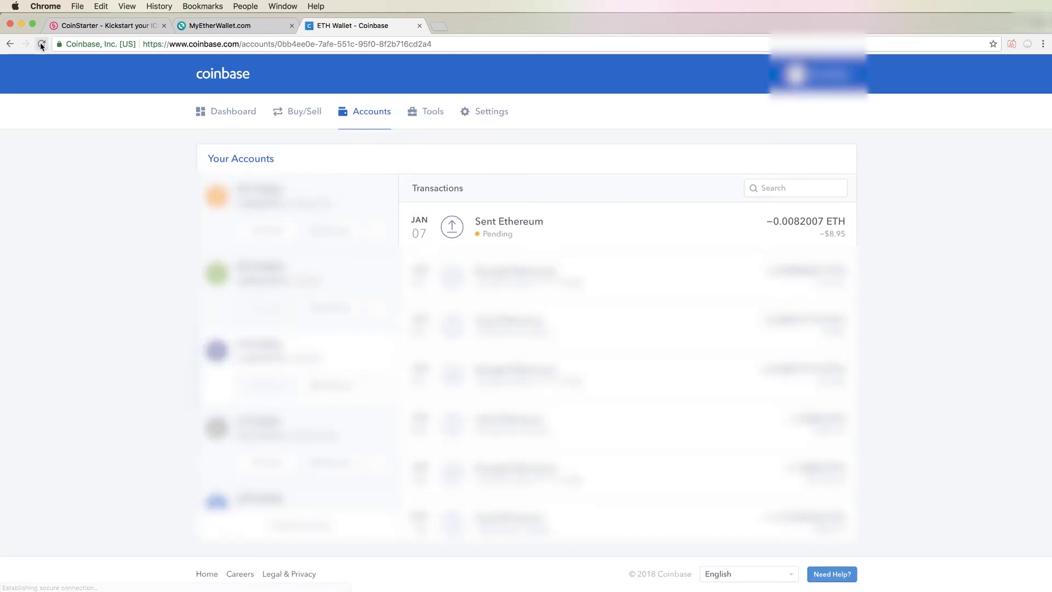
pyautogui.click(574, 226)
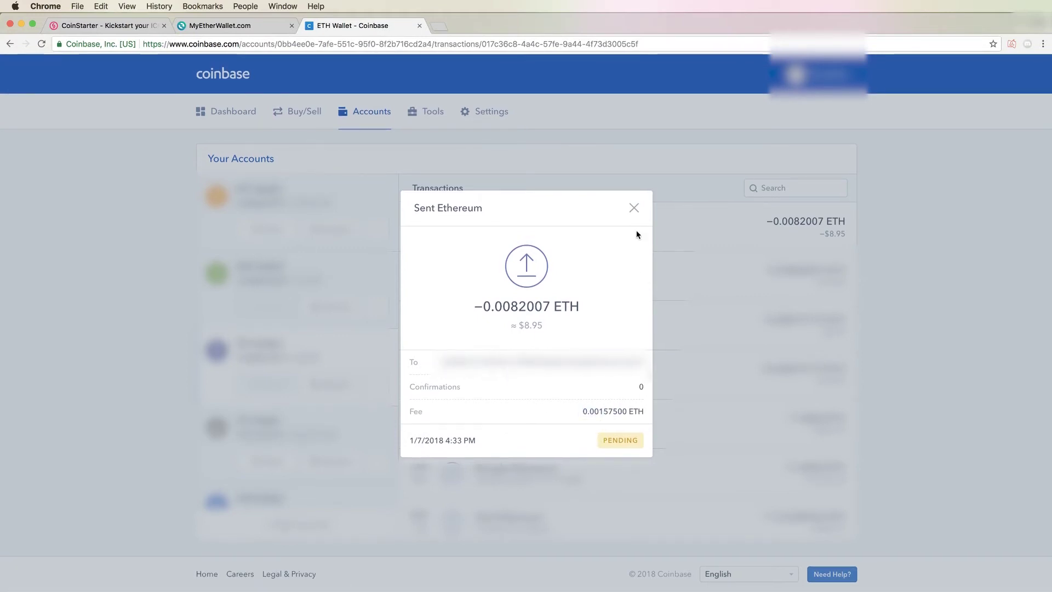
pyautogui.click(634, 208)
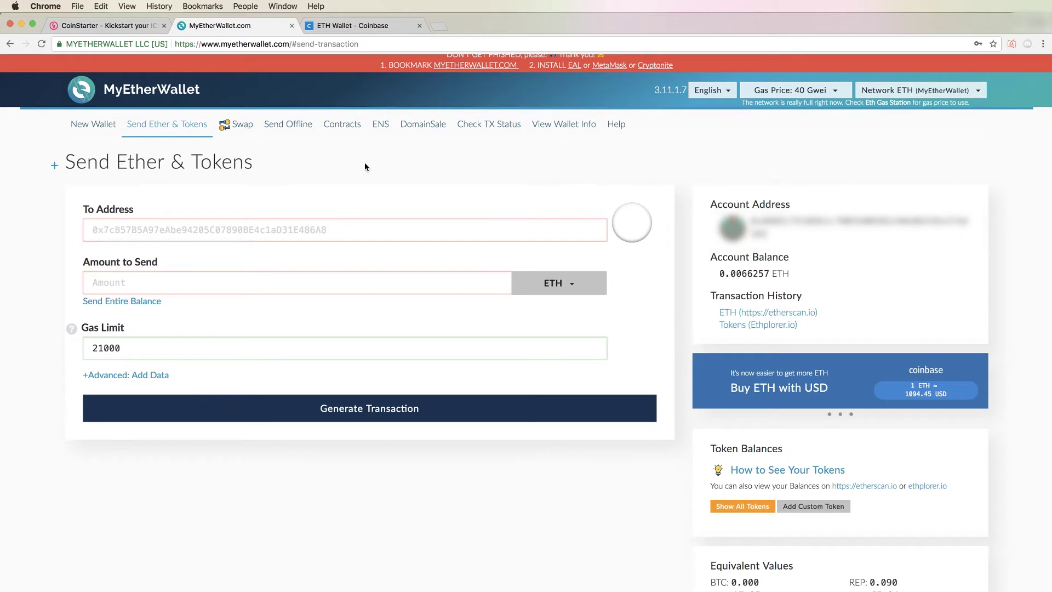
pyautogui.scroll(1, 365, 166)
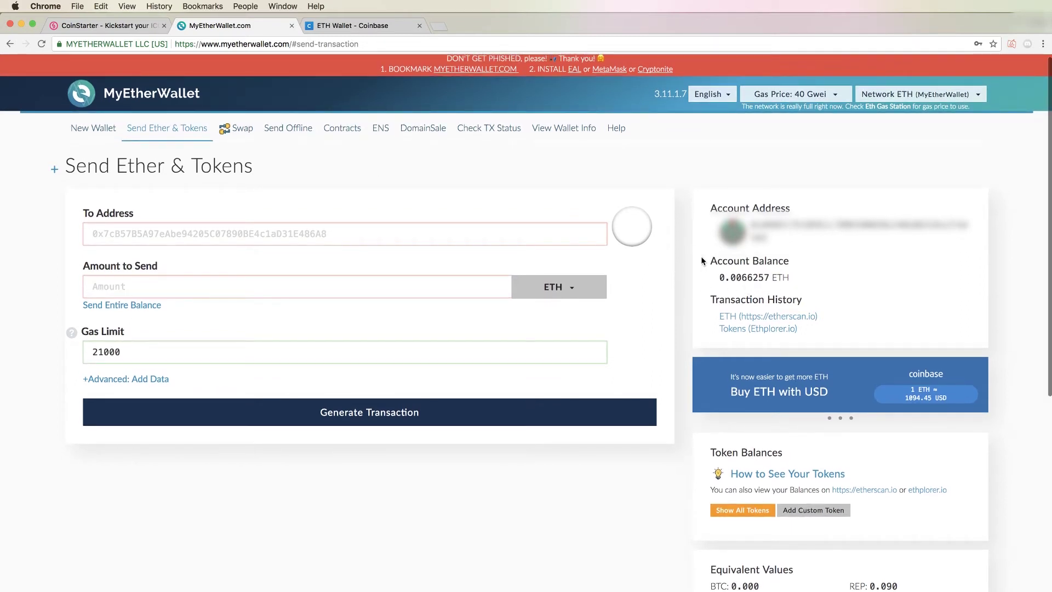
pyautogui.scroll(1, 669, 247)
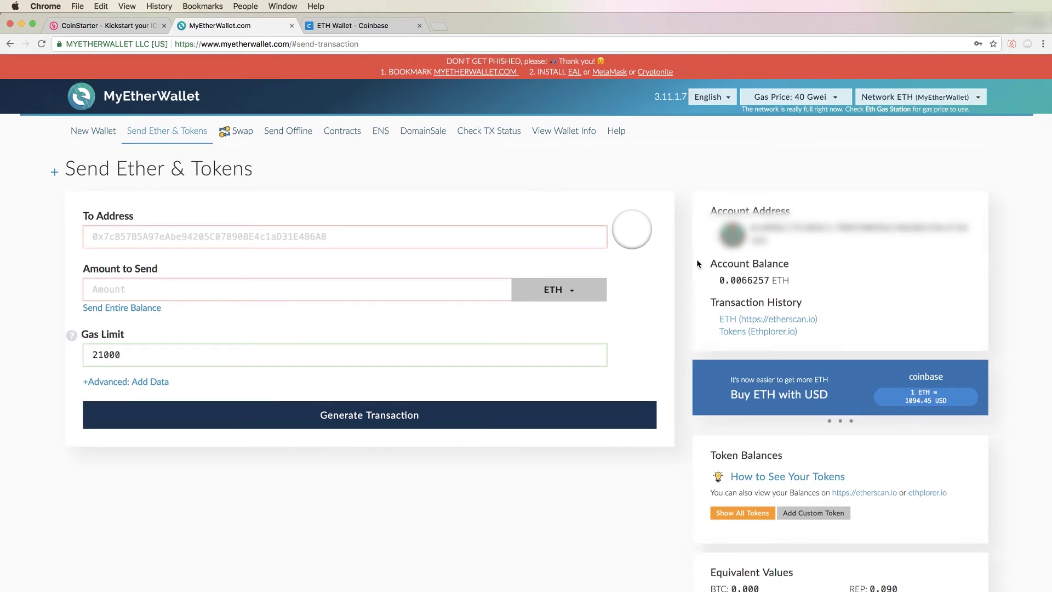
pyautogui.scroll(-5, 697, 263)
pyautogui.scroll(5, 697, 264)
pyautogui.scroll(-1, 498, 171)
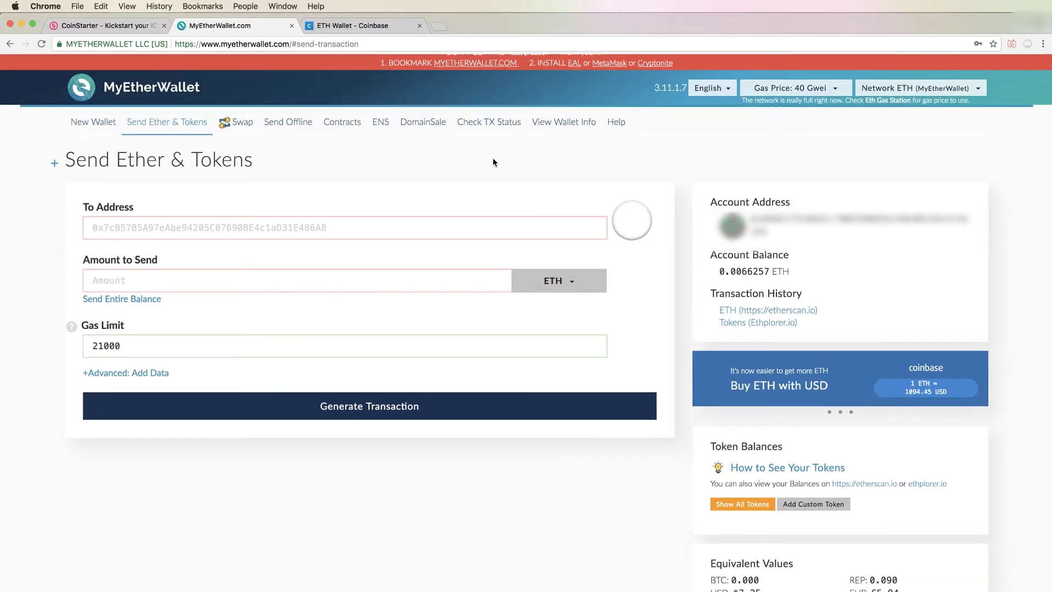
# - Open coinstarter.com/token in a new tab to get STAC's address, decimals and symbol
pyautogui.click(439, 27)
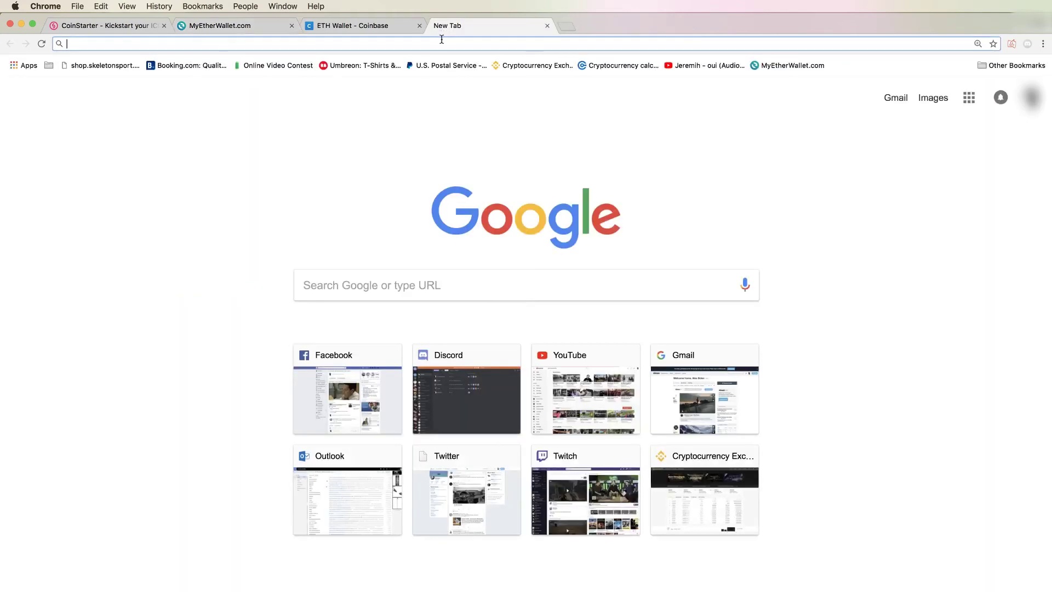
pyautogui.write('coinstarter.com')
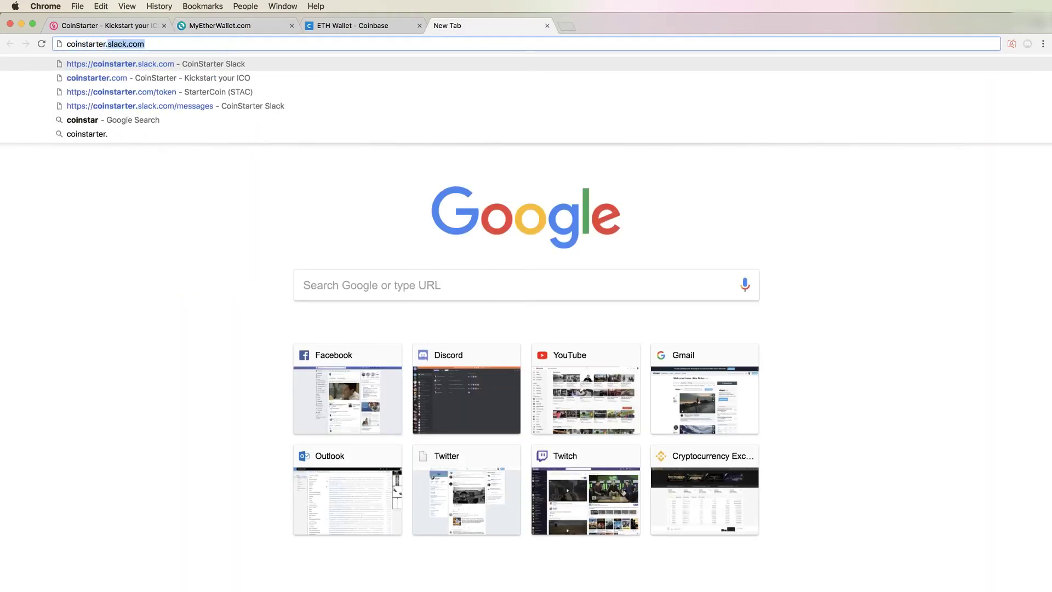
pyautogui.write('/token')
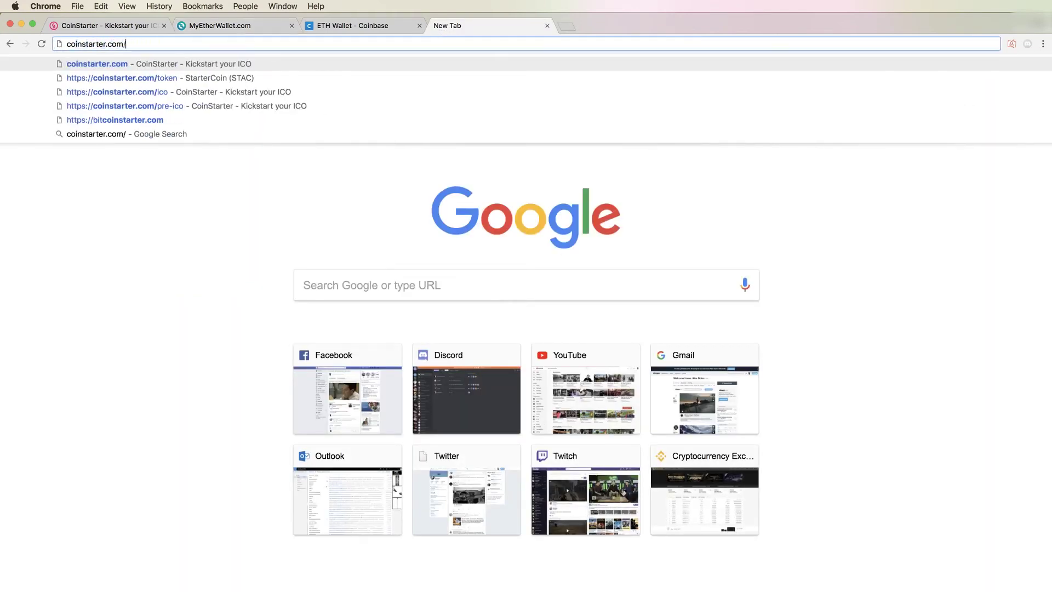
pyautogui.press('Return')
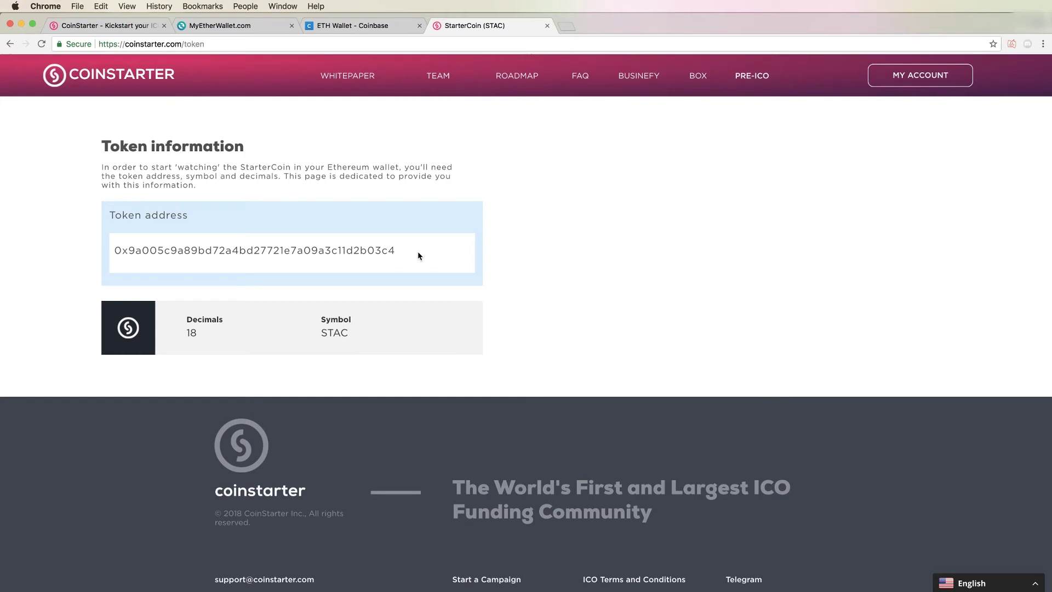
pyautogui.click(230, 26)
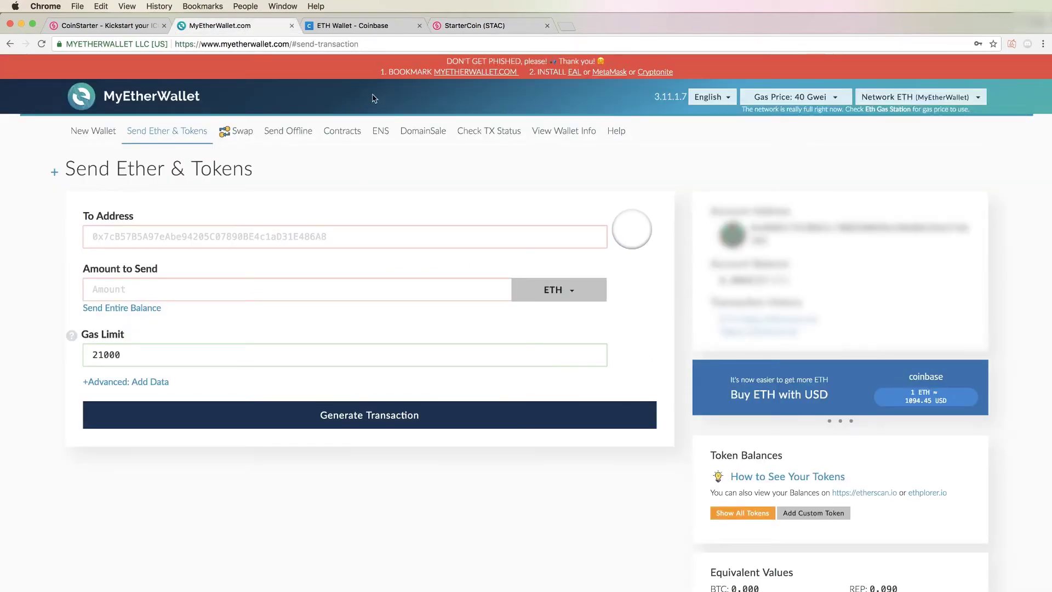
# - Close the Coinbase tab and open MyEtherWallet's Add Custom Token form
pyautogui.click(419, 26)
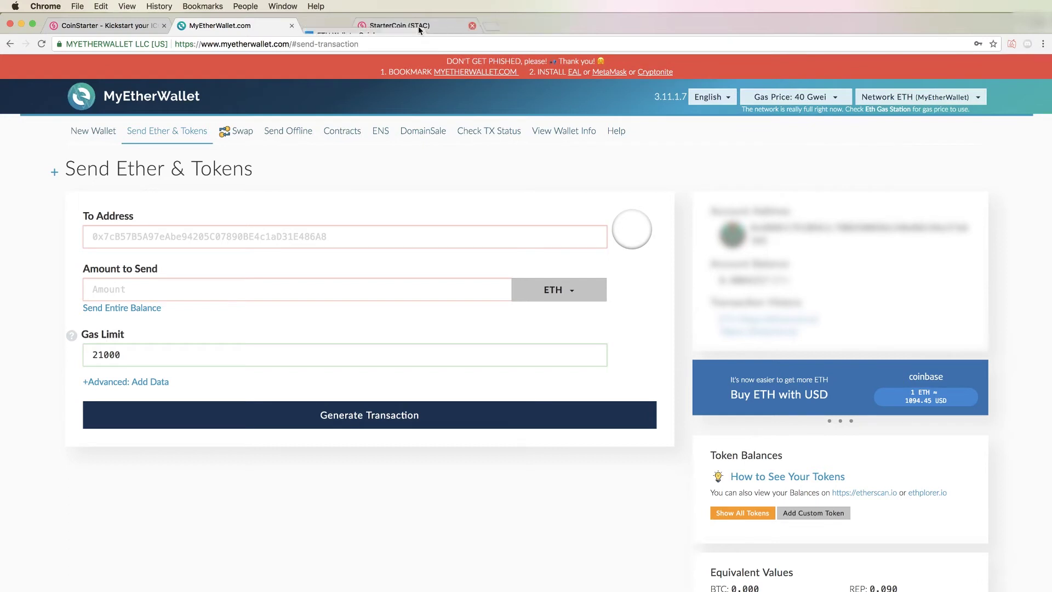
pyautogui.scroll(-1, 529, 399)
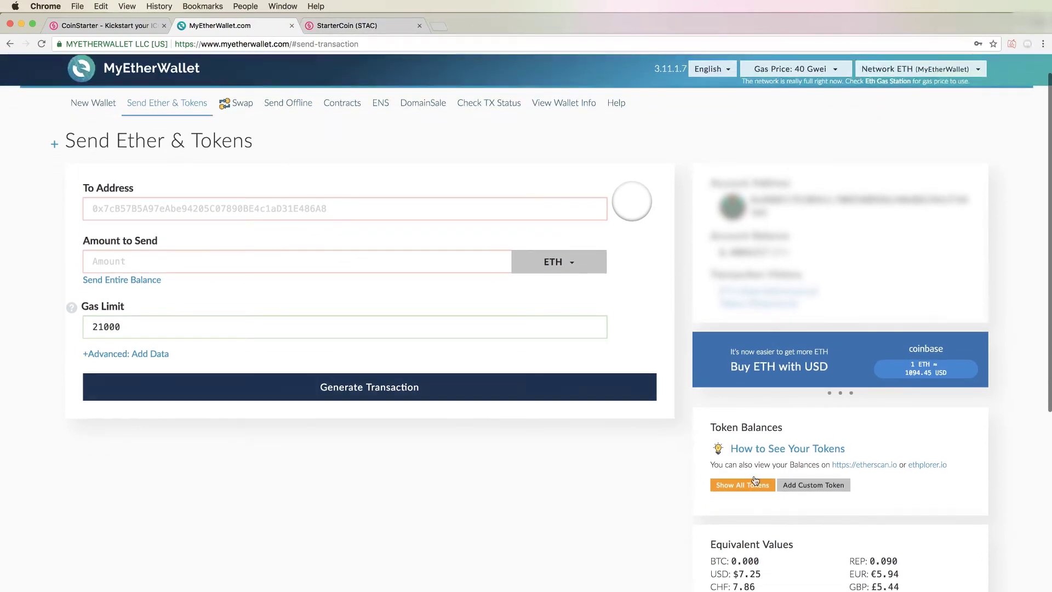
pyautogui.click(815, 487)
pyautogui.scroll(-2, 658, 493)
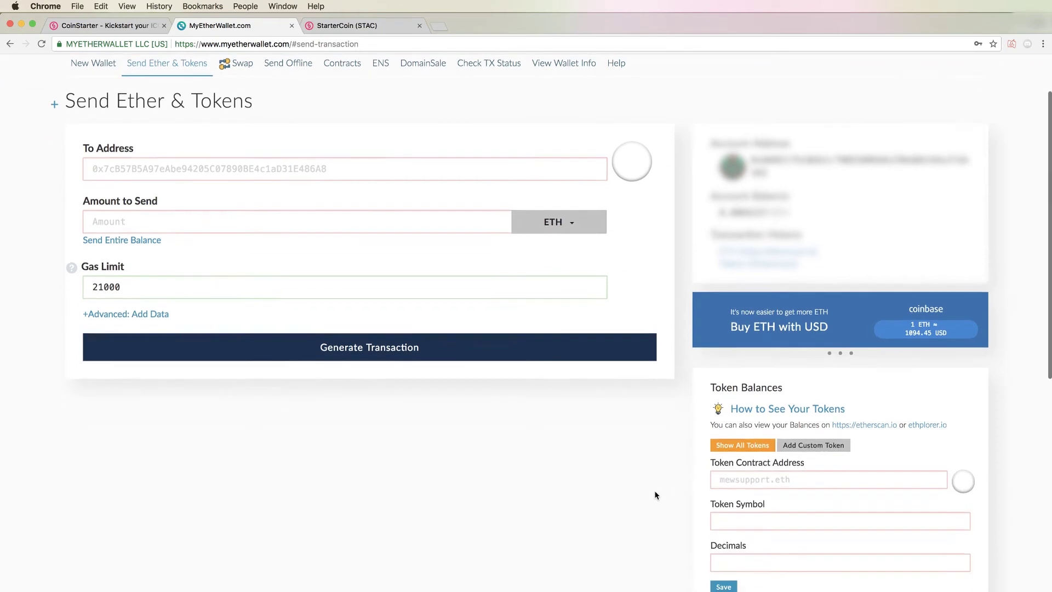
pyautogui.scroll(-1, 680, 497)
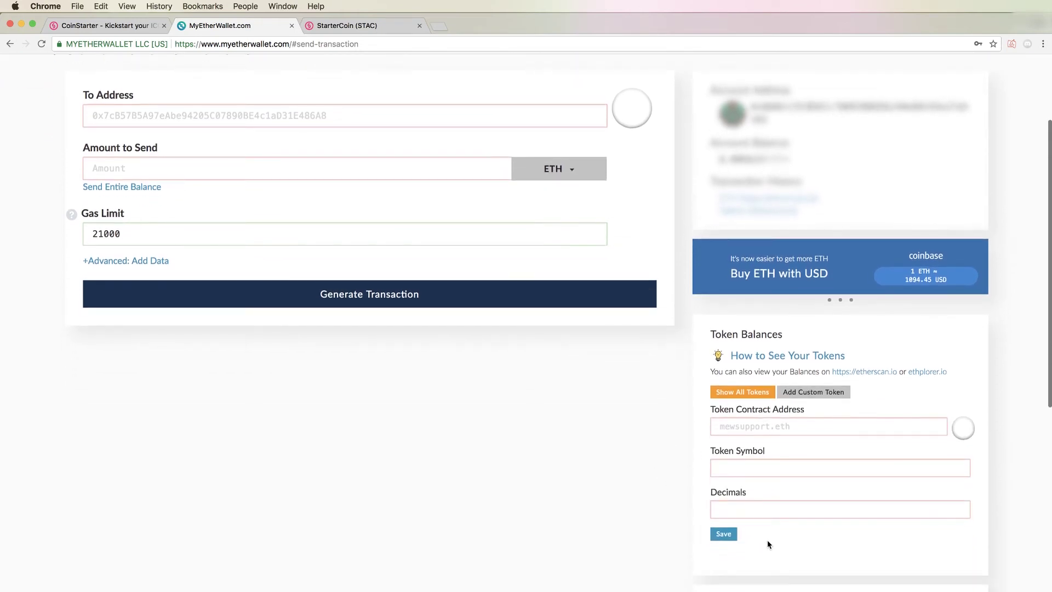
# - Copy the StarterCoin contract address from CoinStarter into Token Contract Address
pyautogui.click(347, 25)
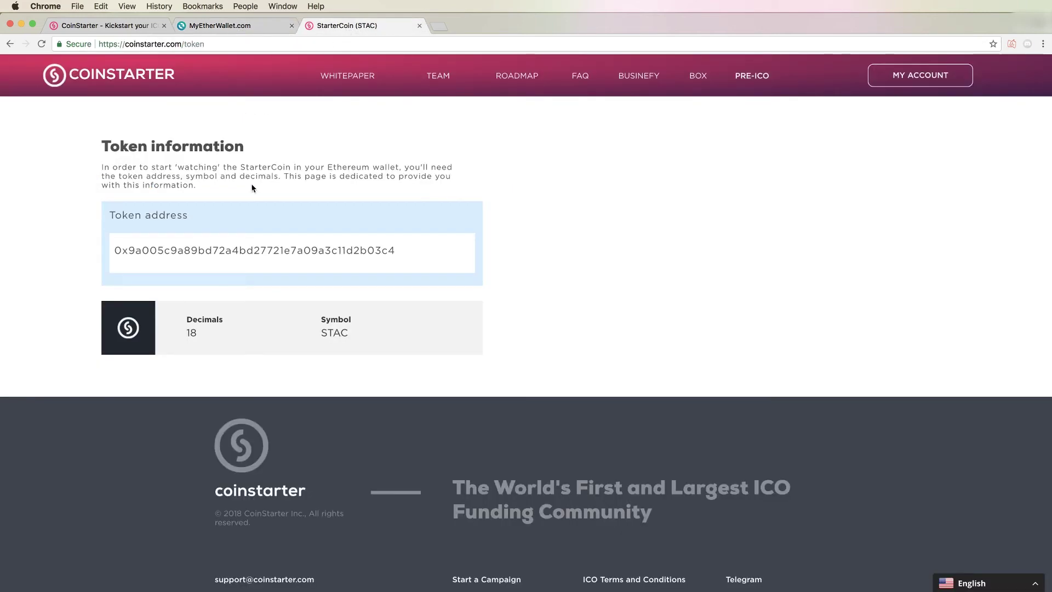
pyautogui.moveTo(417, 253); pyautogui.dragTo(112, 251)
pyautogui.press('super+c')
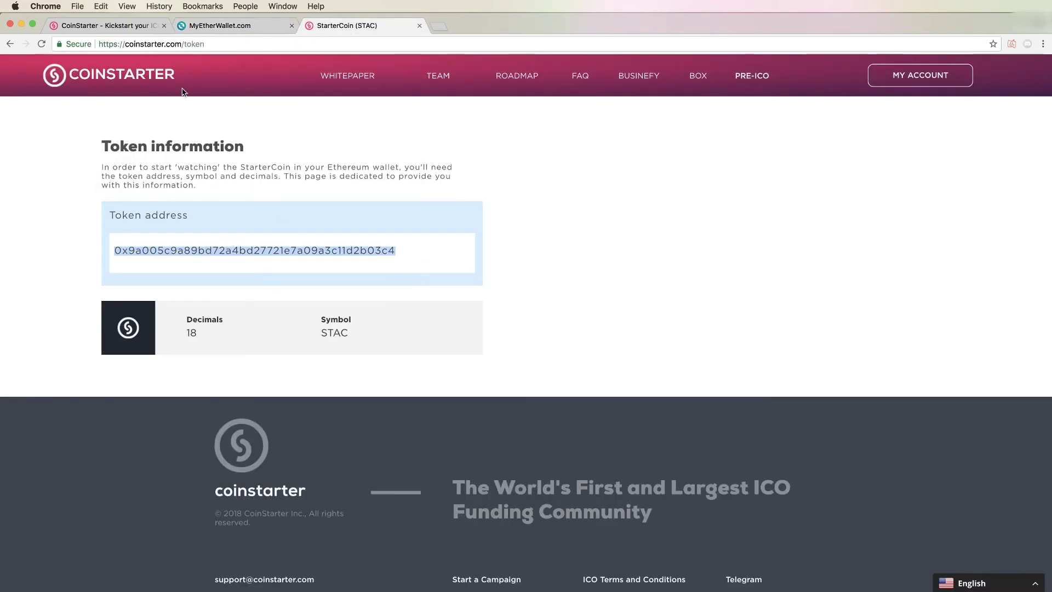
pyautogui.click(214, 25)
pyautogui.click(806, 426)
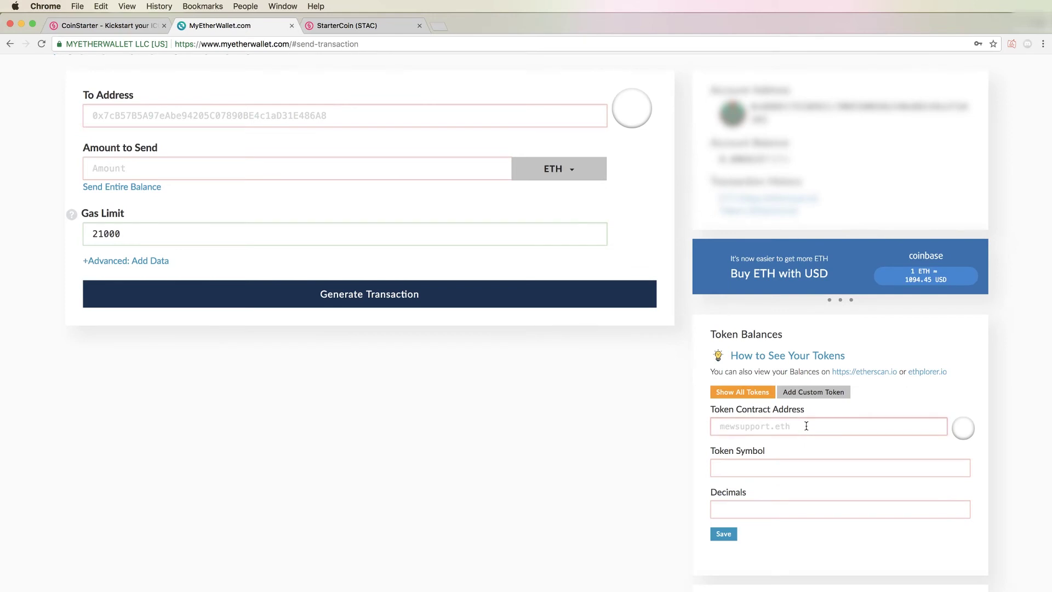
pyautogui.press('super+v')
# - Enter token symbol STAC and 18 decimals, then save the custom token
pyautogui.click(765, 469)
pyautogui.write('S')
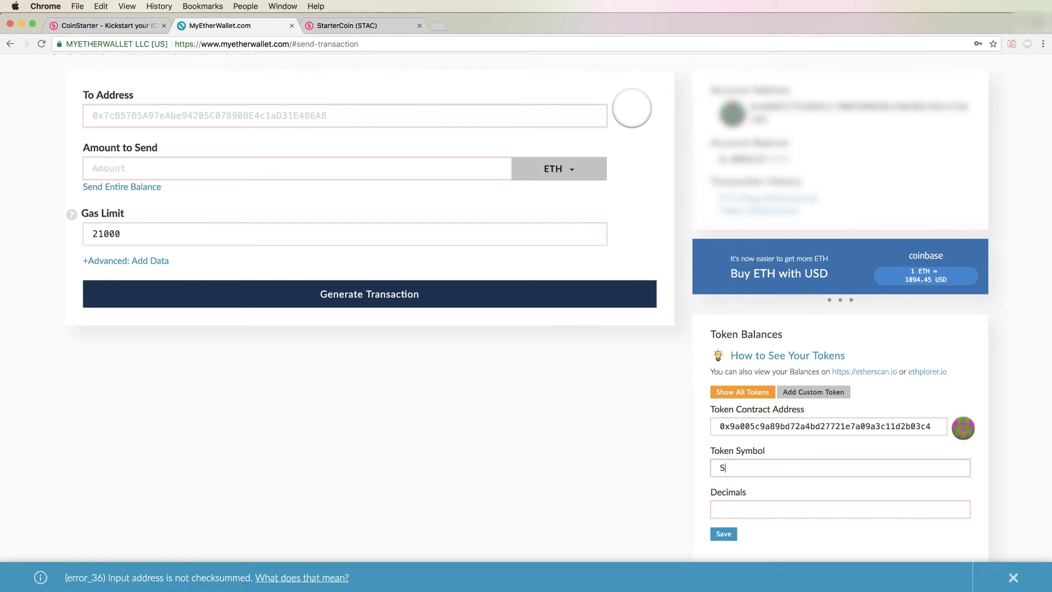
pyautogui.click(327, 27)
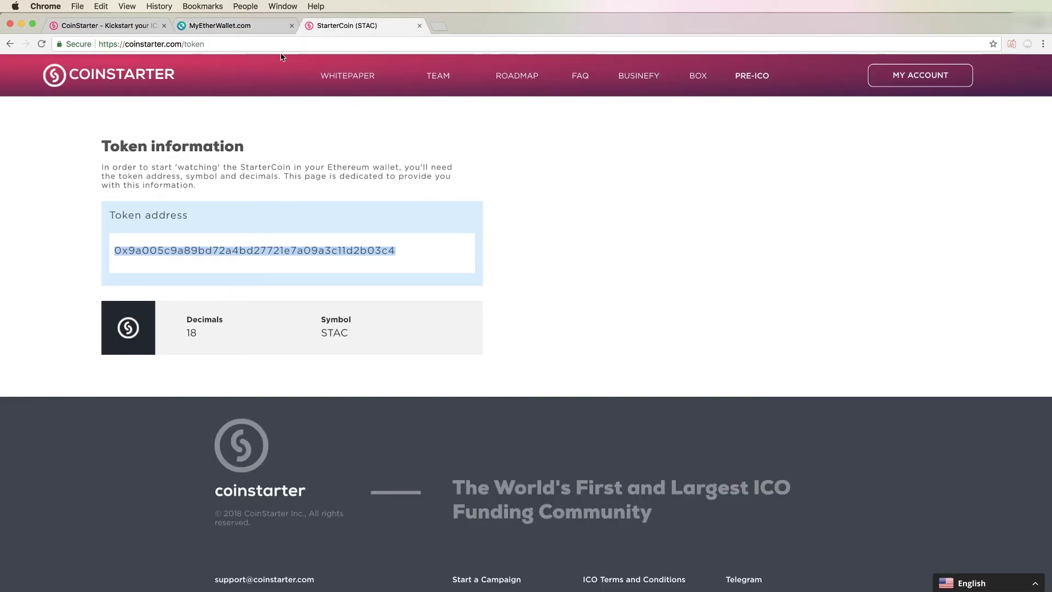
pyautogui.click(285, 22)
pyautogui.click(835, 508)
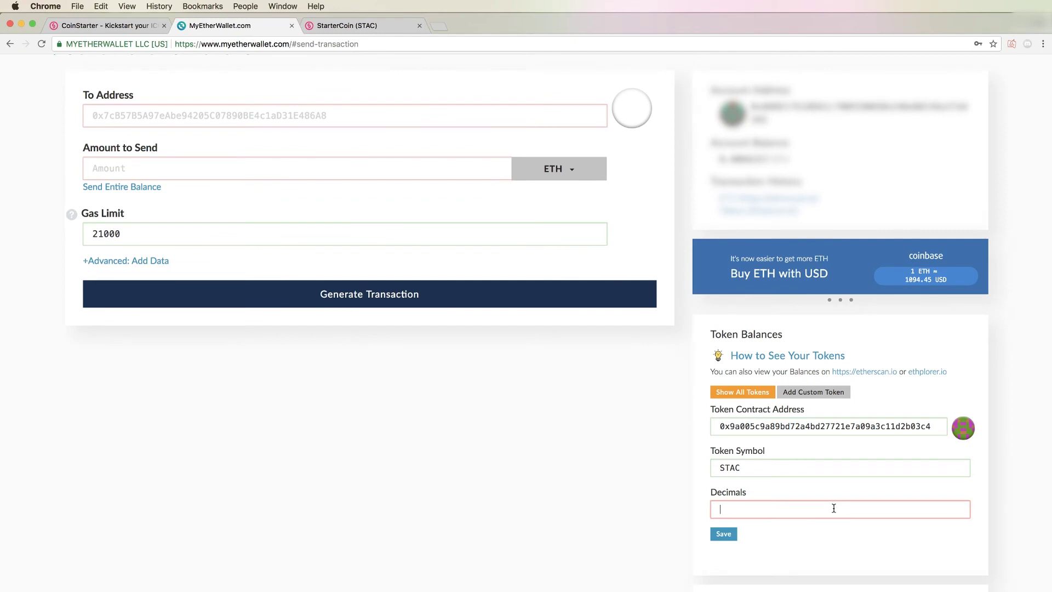
pyautogui.write('18')
pyautogui.scroll(1, 795, 526)
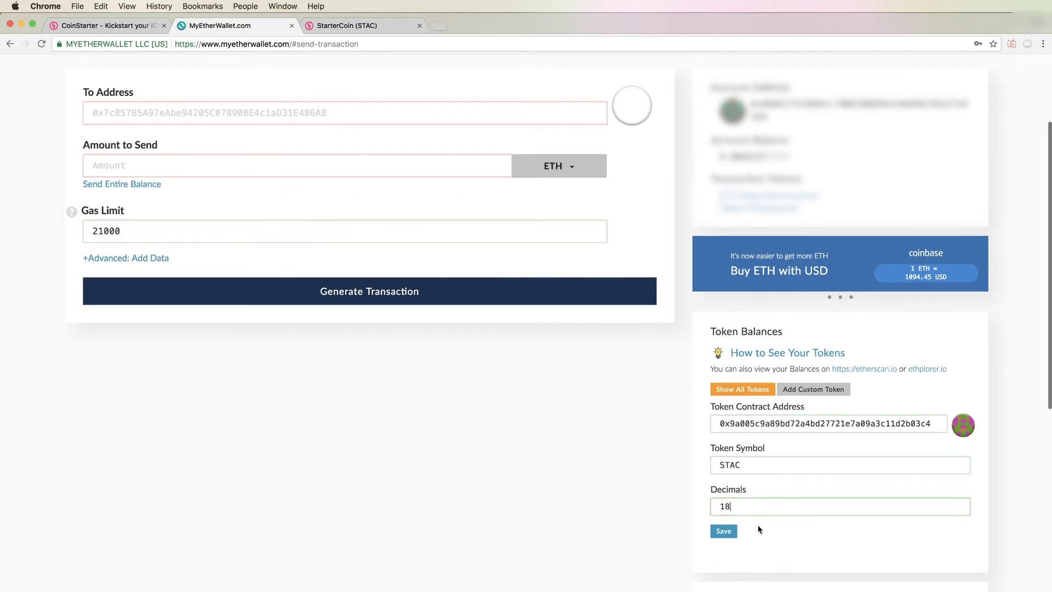
pyautogui.click(730, 534)
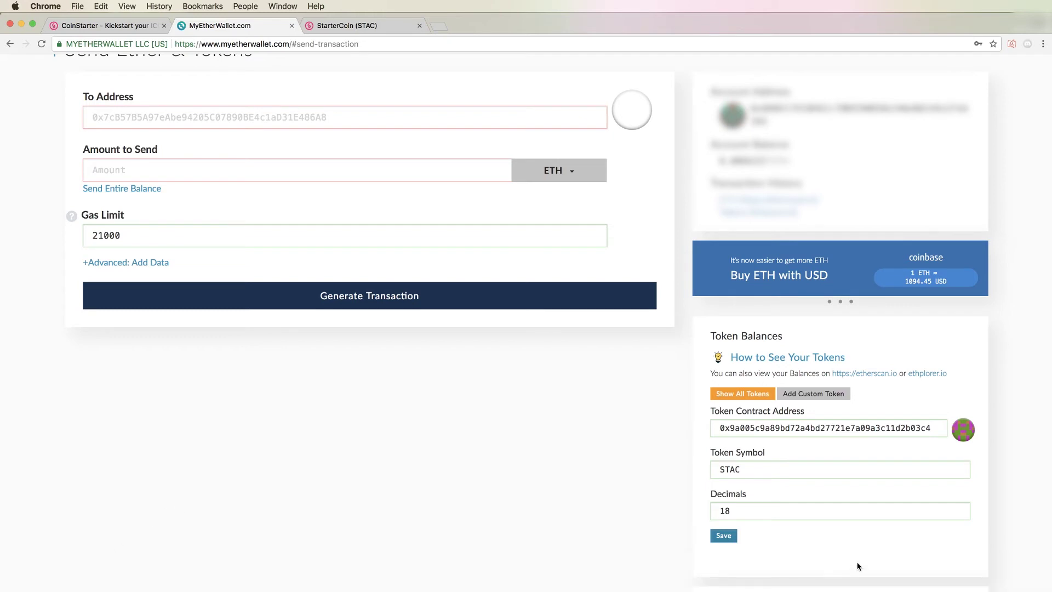
pyautogui.click(726, 540)
pyautogui.scroll(2, 758, 442)
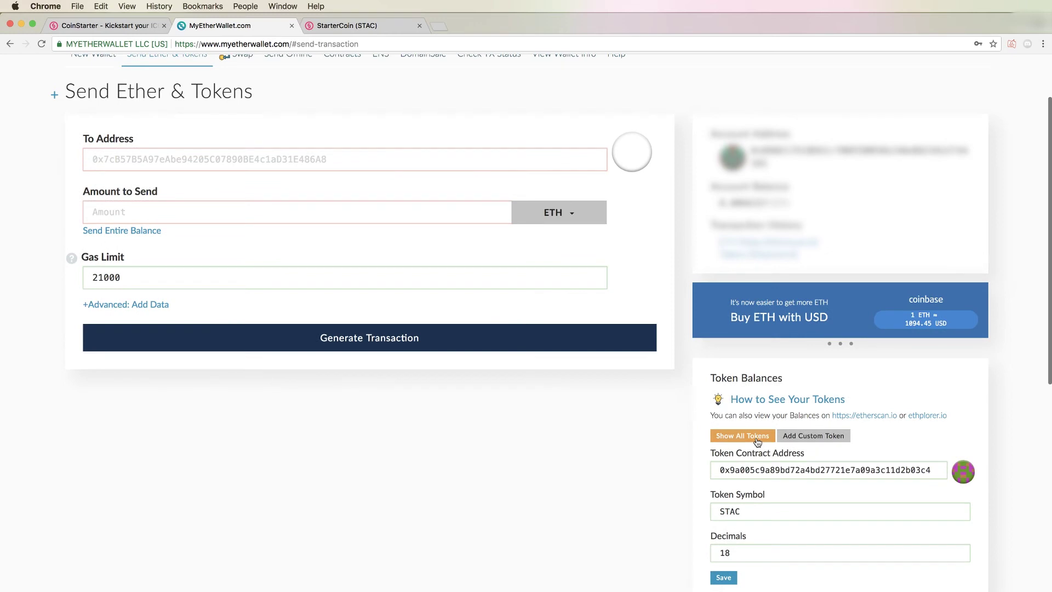
pyautogui.click(758, 438)
pyautogui.scroll(-3, 625, 439)
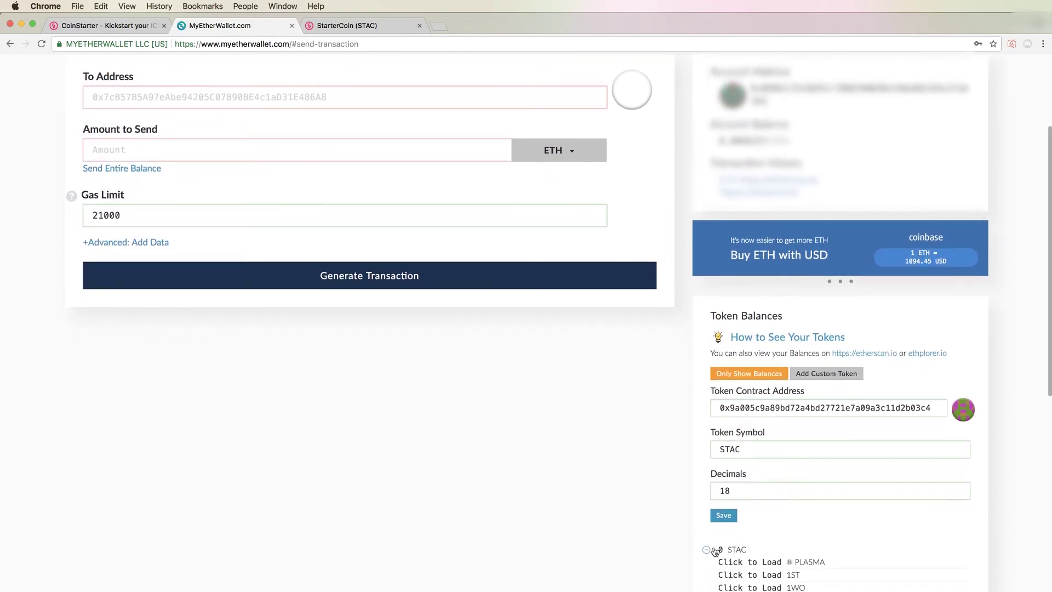
pyautogui.scroll(5, 651, 529)
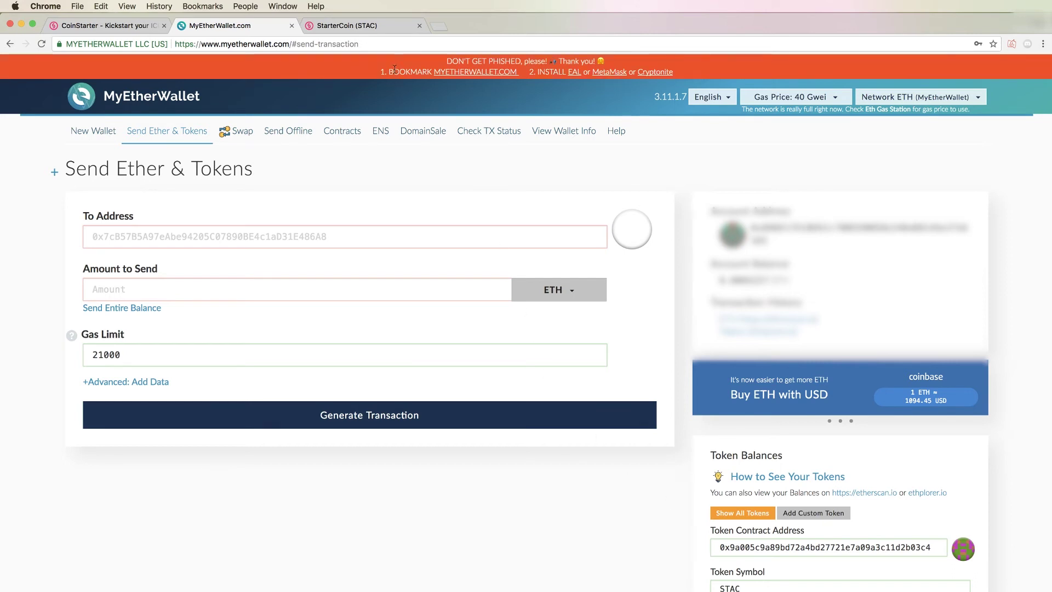
pyautogui.click(439, 26)
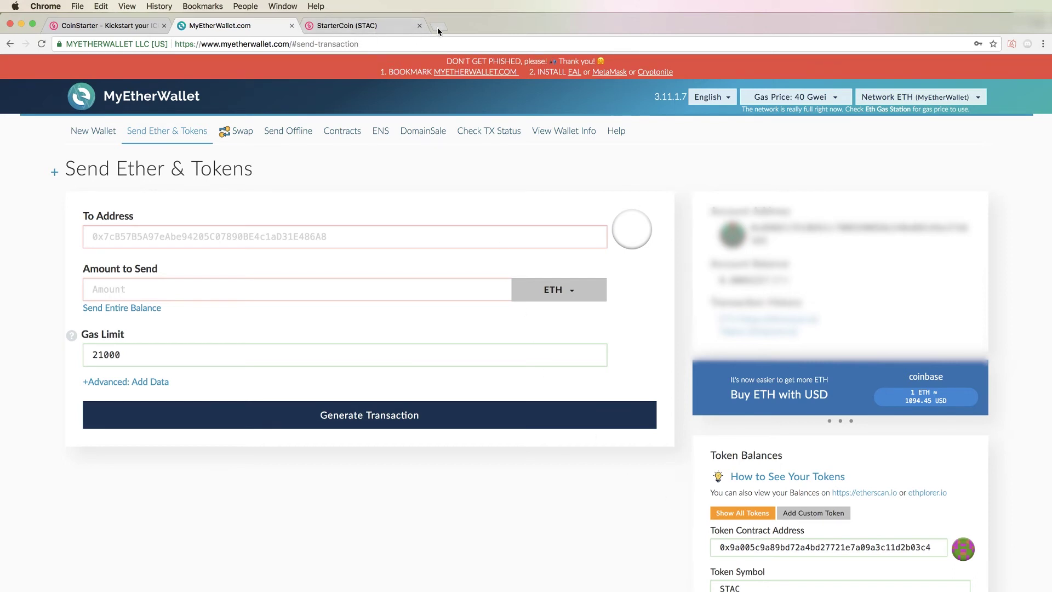
# - Load coinstarter.com/ico and copy the official StarterCoin (STAC) Ethereum contract address
pyautogui.write('coin')
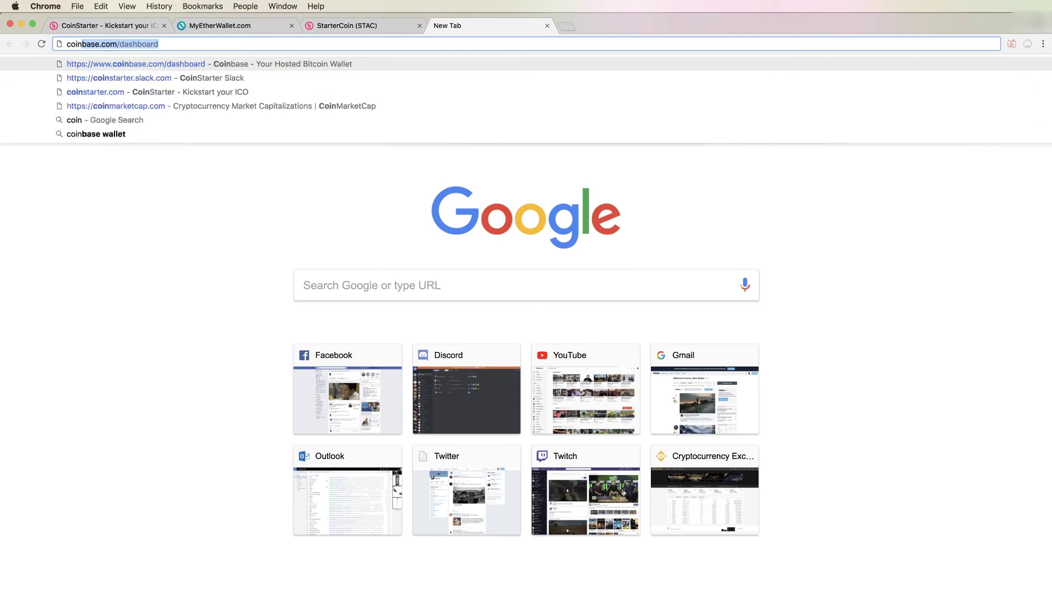
pyautogui.write('starter.com/ico')
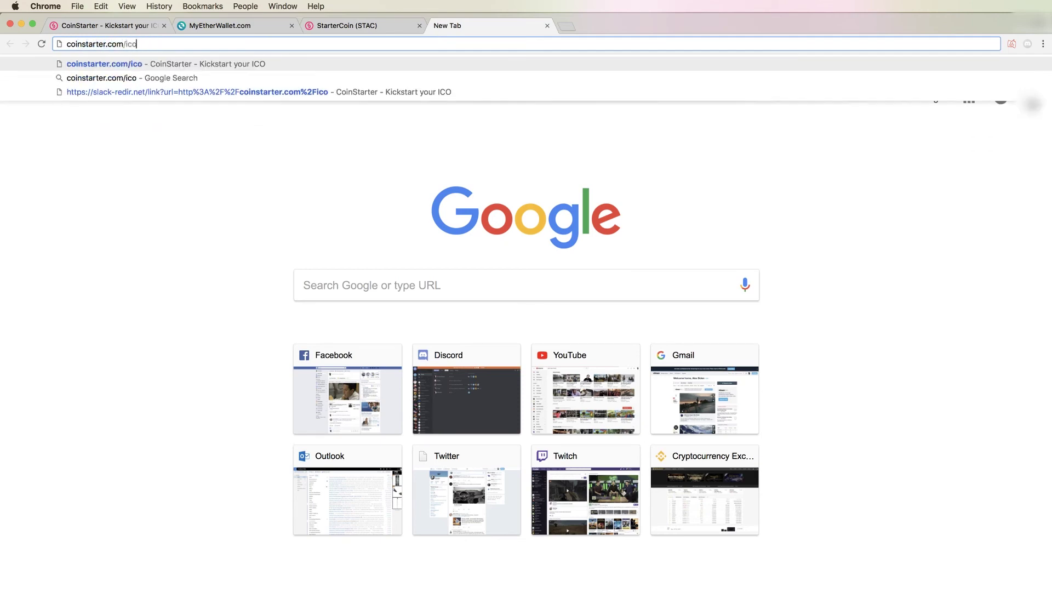
pyautogui.press('Return')
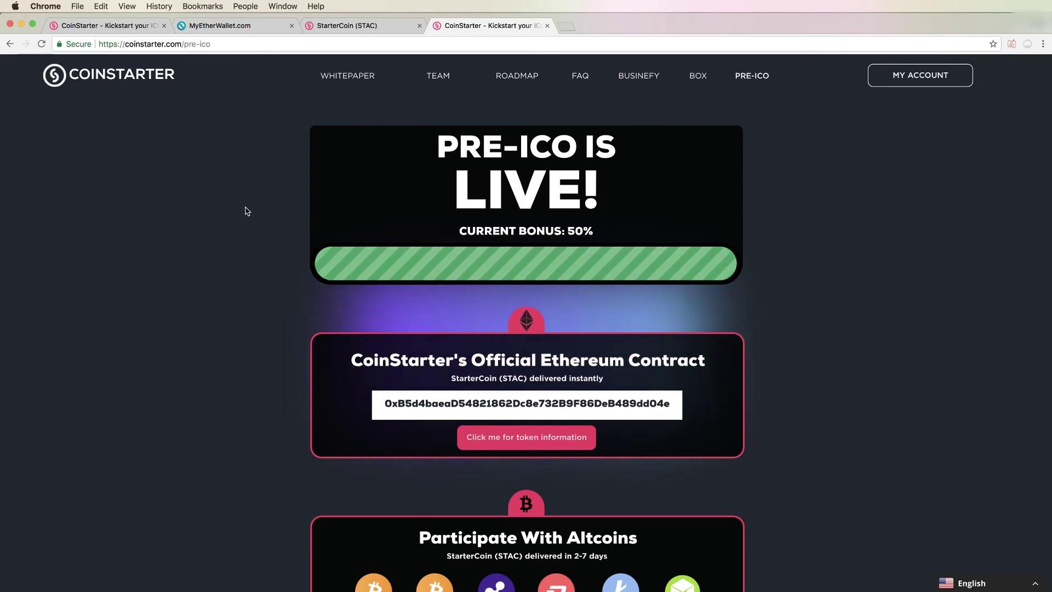
pyautogui.scroll(-1, 247, 211)
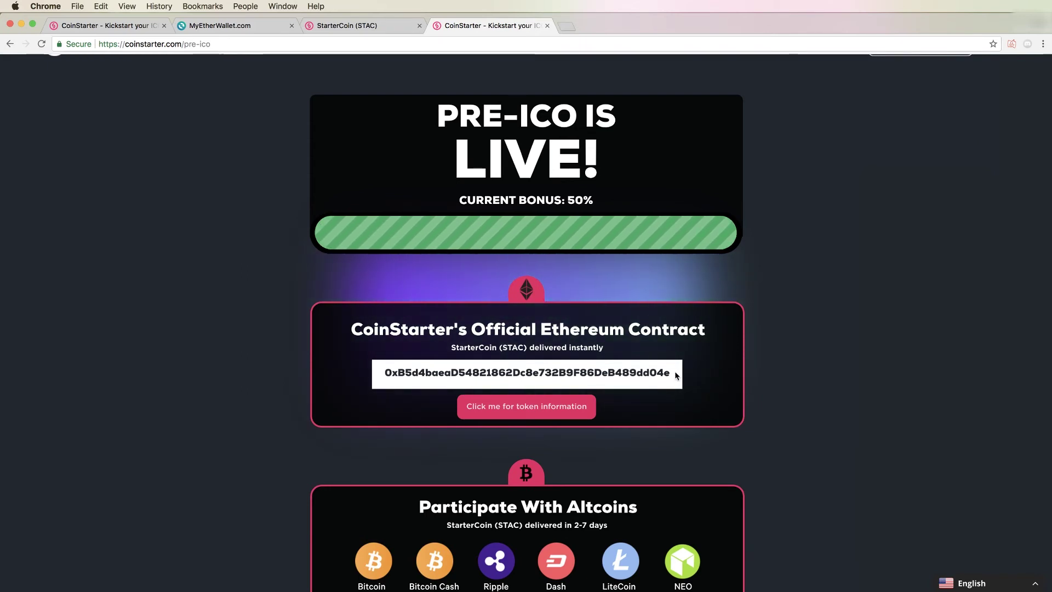
pyautogui.moveTo(676, 375); pyautogui.dragTo(380, 360)
pyautogui.press('super+c')
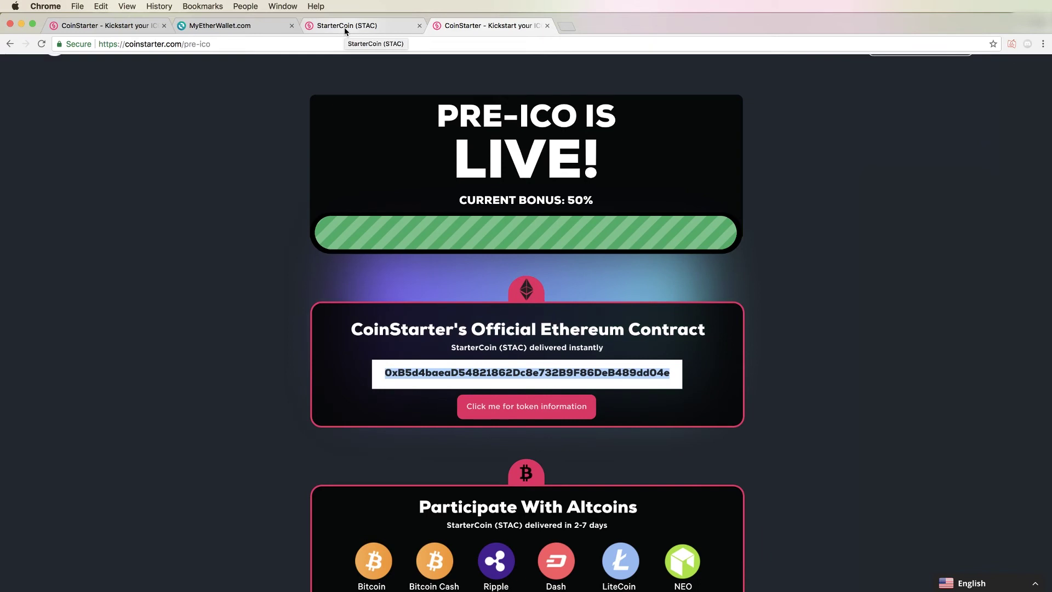
# - Paste the CoinStarter contract as recipient and send the entire balance of 0.0057857 ETH
pyautogui.click(252, 25)
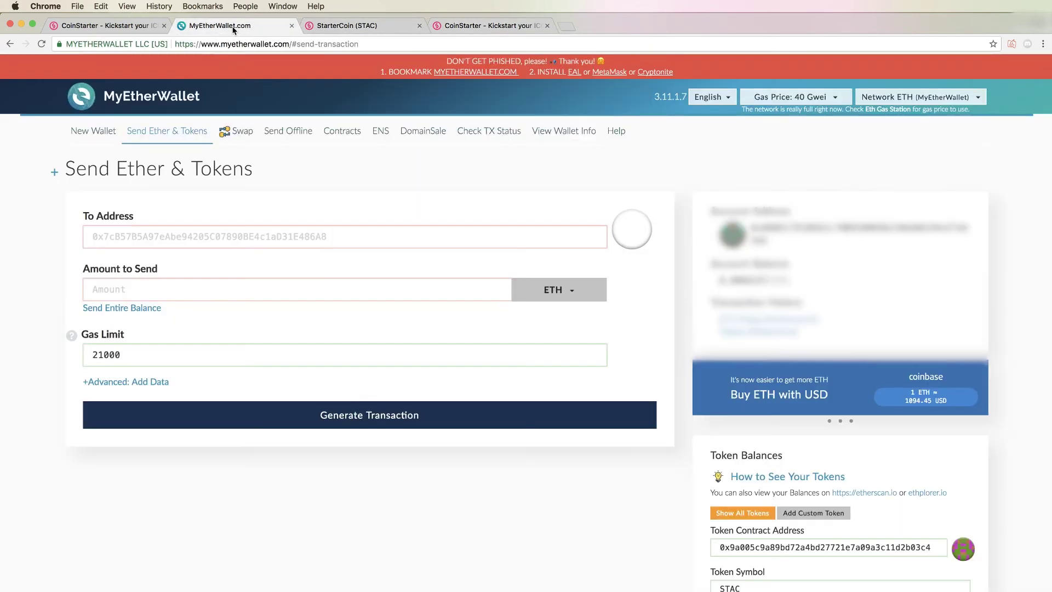
pyautogui.click(198, 245)
pyautogui.press('super+v')
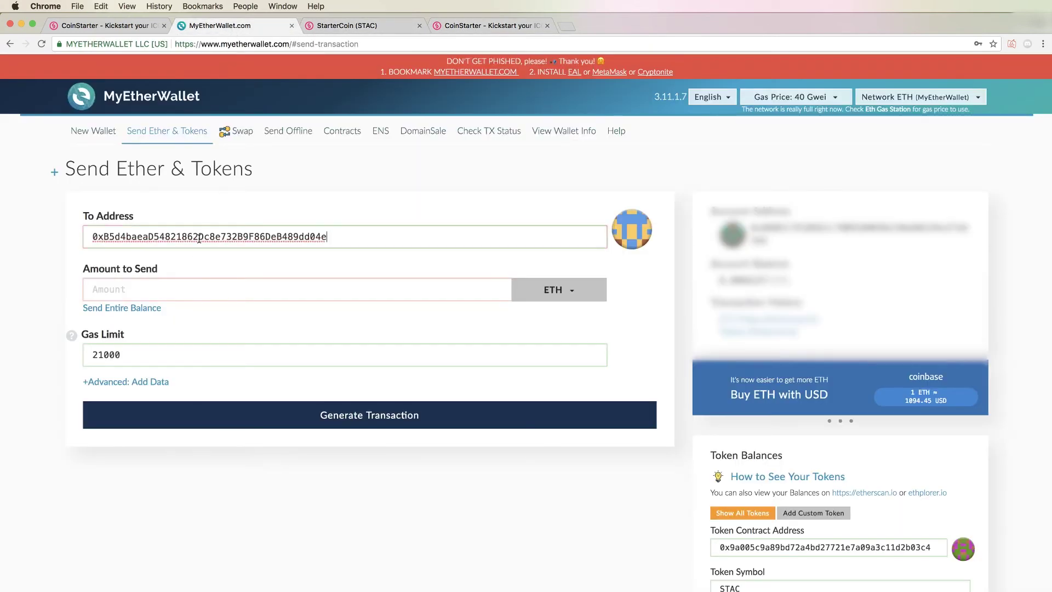
pyautogui.click(218, 296)
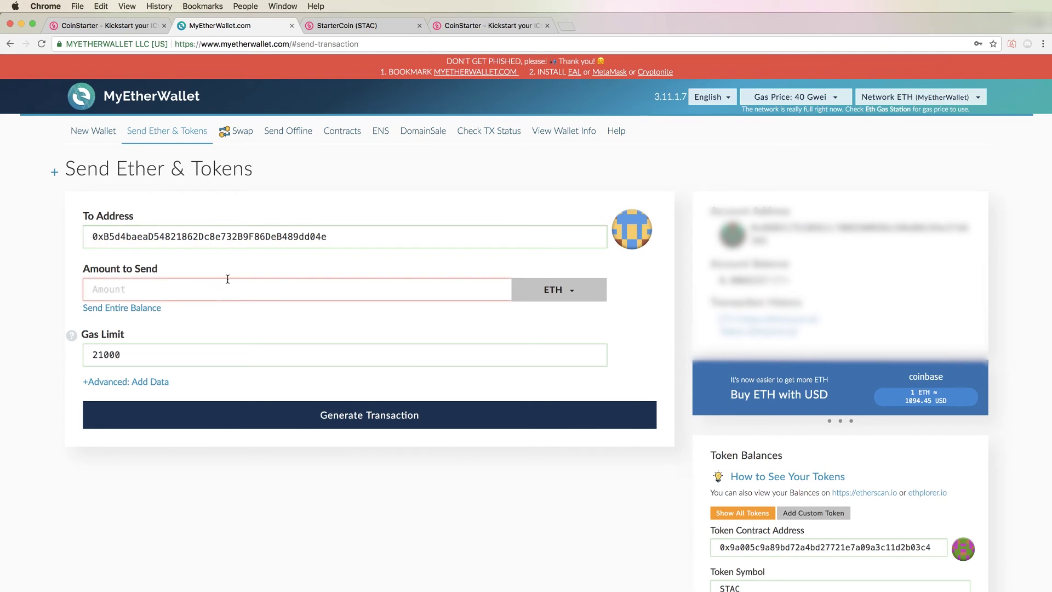
pyautogui.click(156, 310)
# - Replace the estimated gas limit with 600000
pyautogui.doubleClick(184, 361)
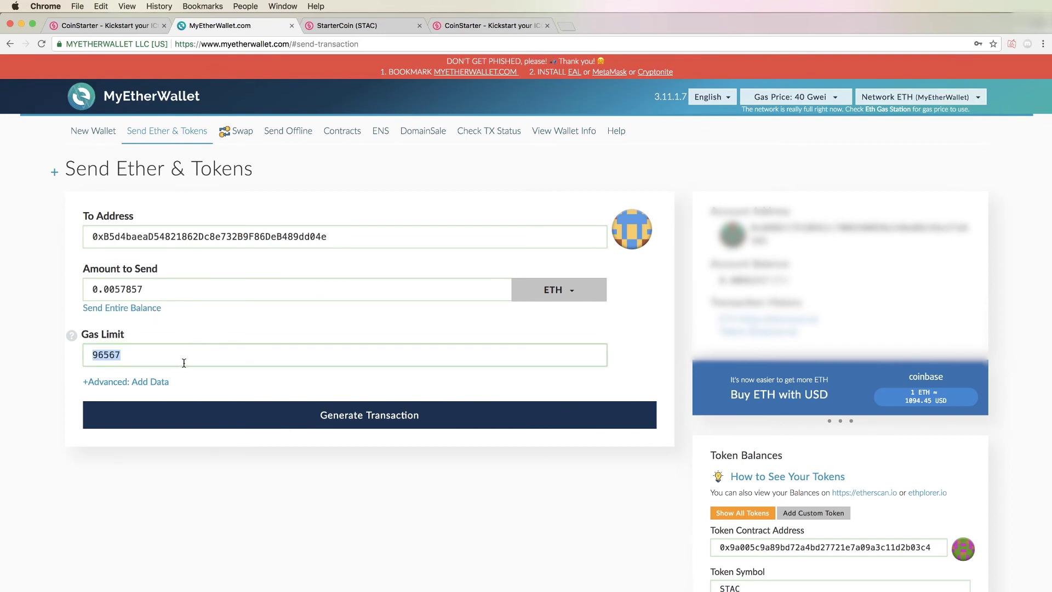
pyautogui.click(191, 356)
pyautogui.scroll(-1, 190, 355)
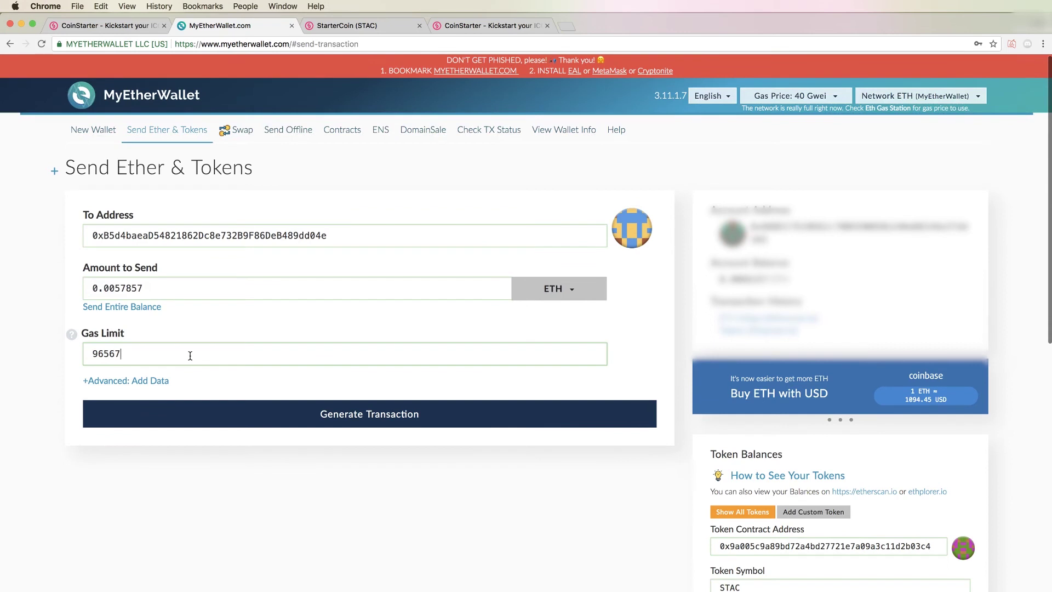
pyautogui.moveTo(190, 356); pyautogui.dragTo(82, 352)
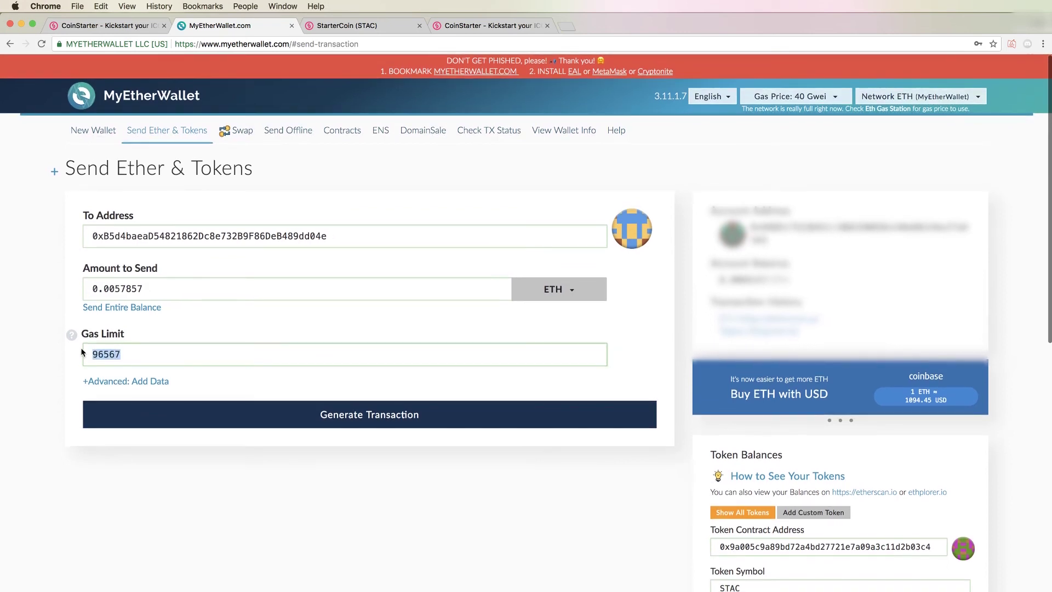
pyautogui.write('6000')
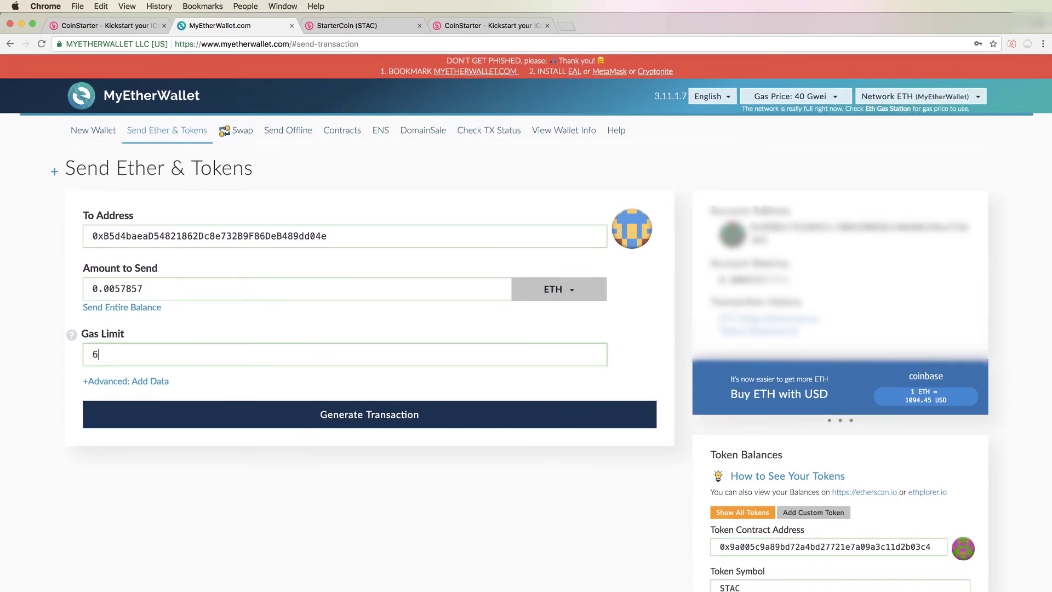
pyautogui.write('00')
# - Generate the signed transaction to the CoinStarter contract with gas limit 600000 and submit it
pyautogui.click(342, 423)
pyautogui.click(385, 542)
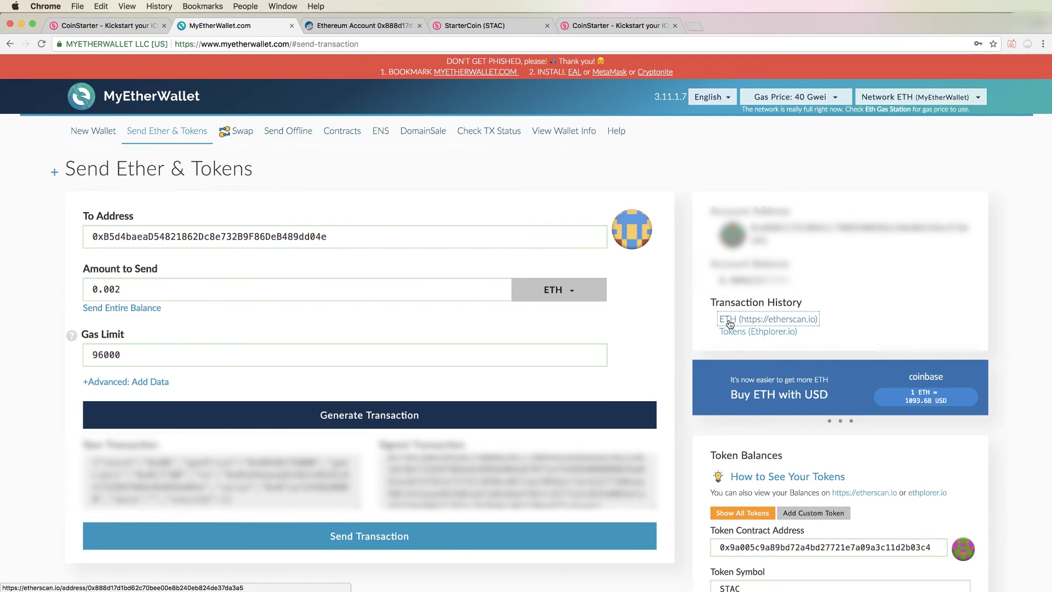
# - Review the wallet's transaction history on etherscan.io, then close the Etherscan and extra tabs
pyautogui.click(729, 320)
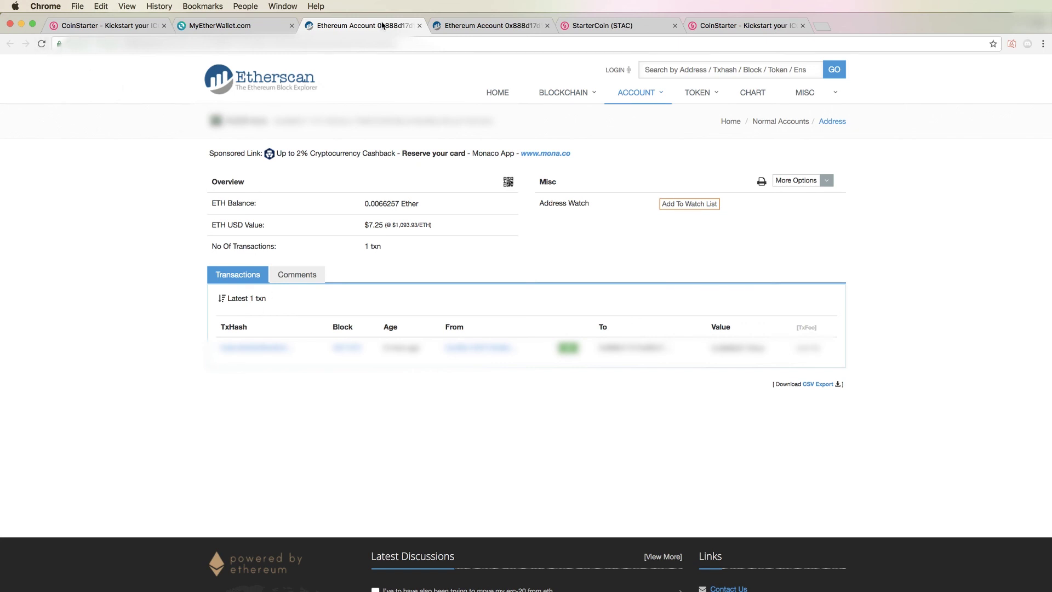
pyautogui.click(420, 26)
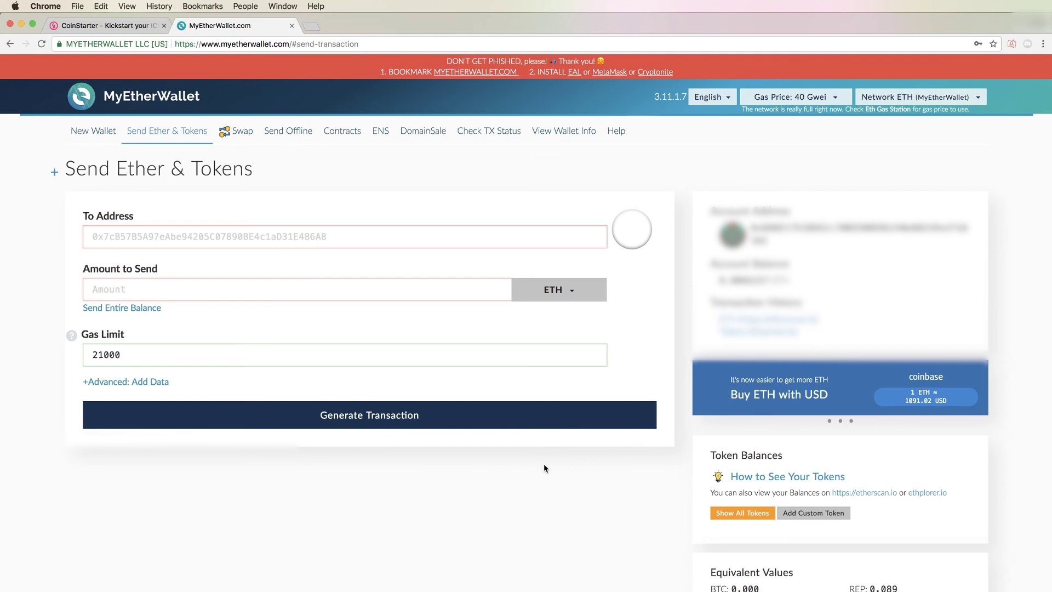
# - List all tokens in the Token Balances panel to reveal the STAC balance
pyautogui.click(740, 514)
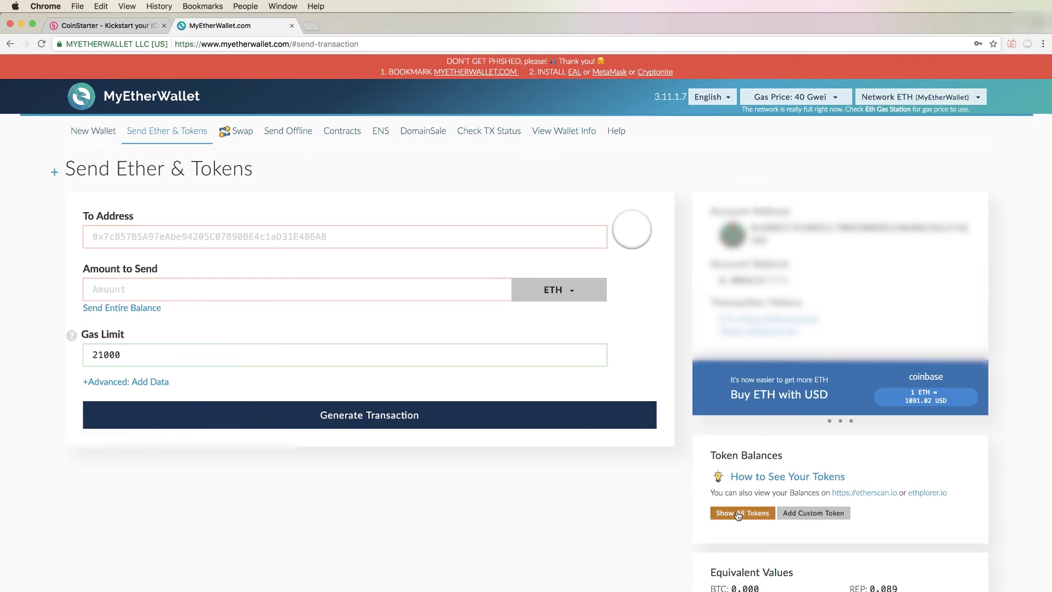